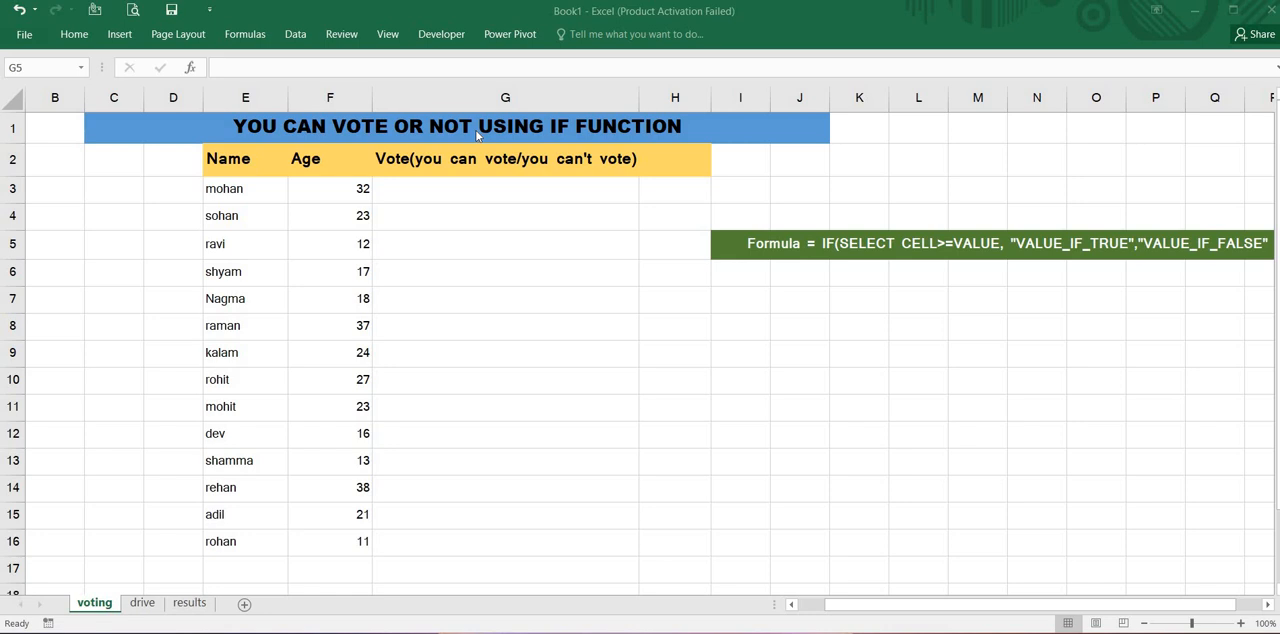
- Enter the formula =IF(F3>=18,"you can vote","you can't vote") in cell G3 of the voting sheet
click(476, 191)
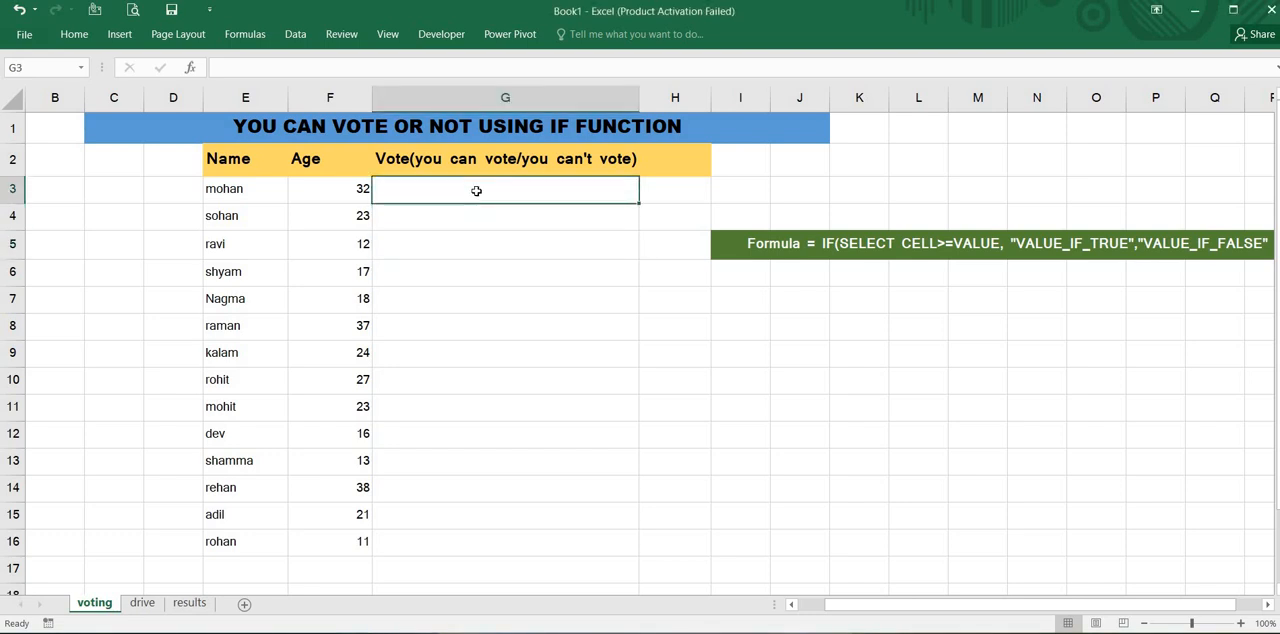
text(=)
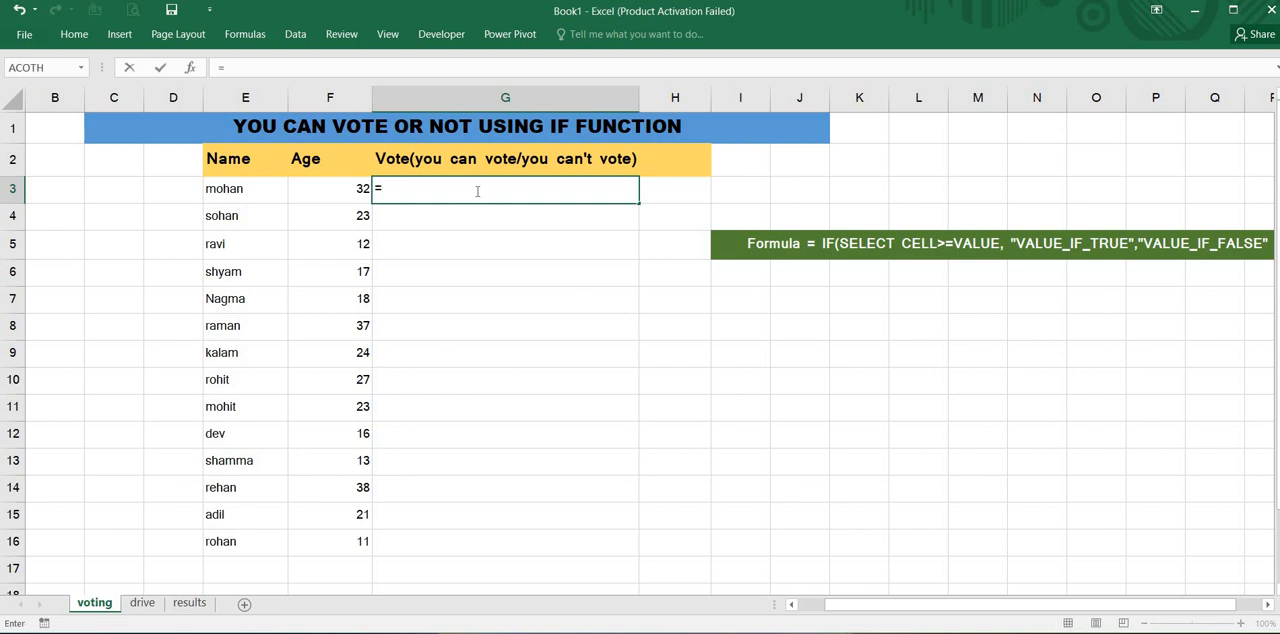
text(if()
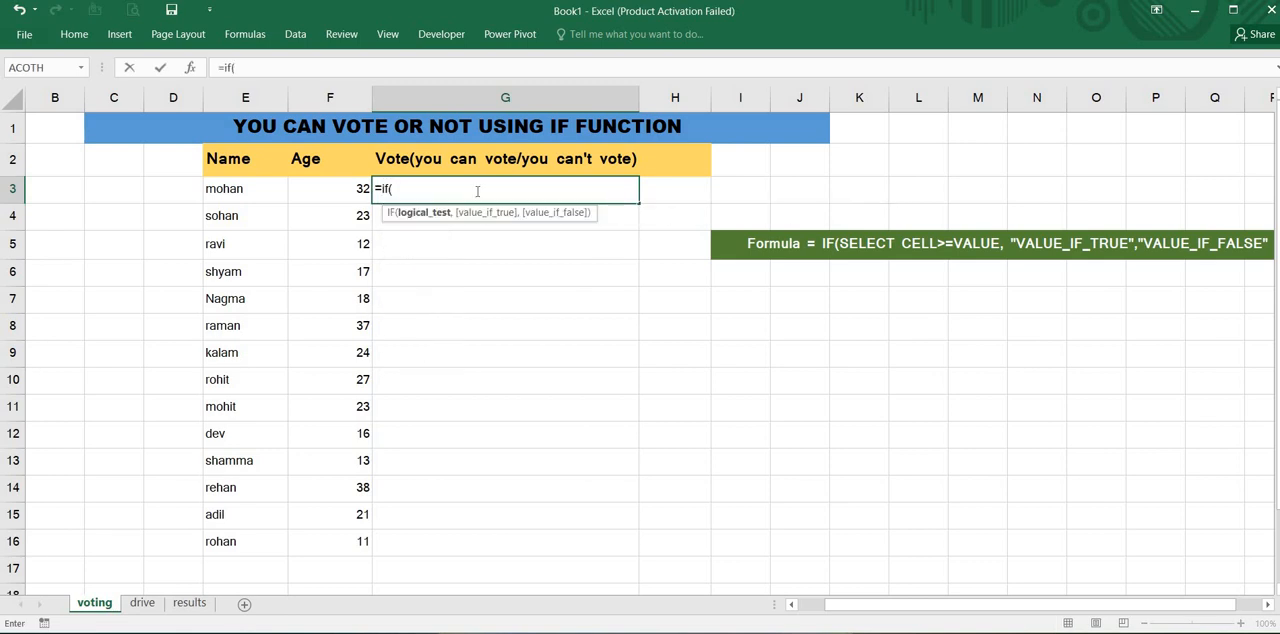
click(342, 191)
text(>=)
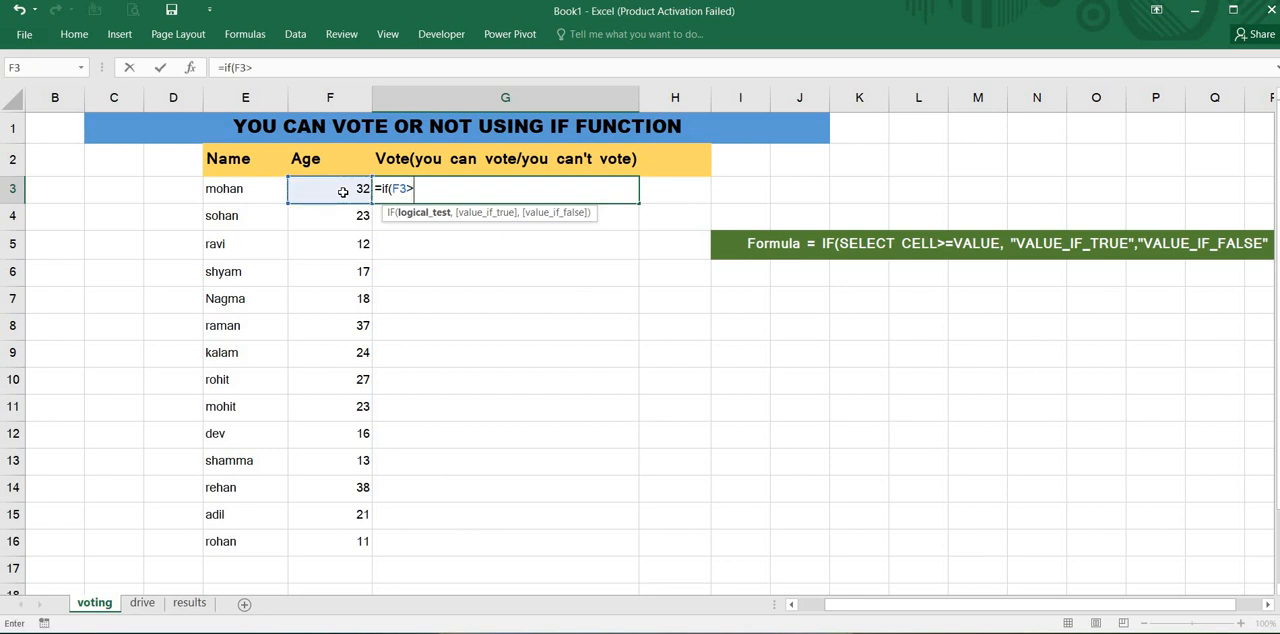
text(18,)
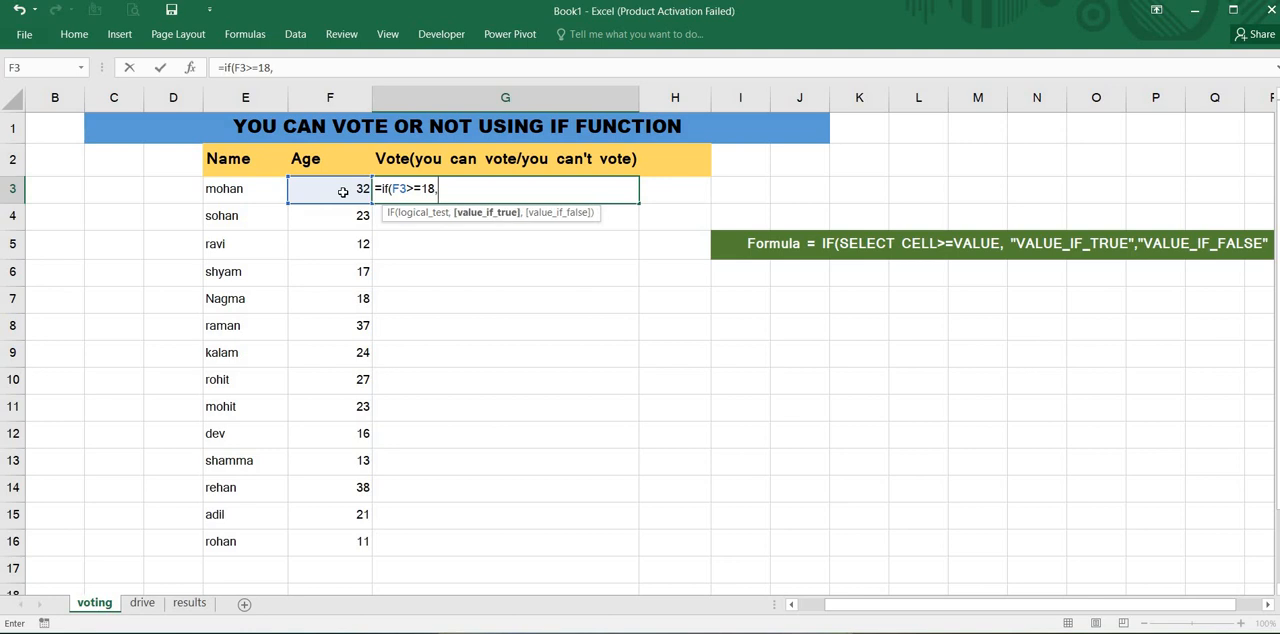
text("you can v)
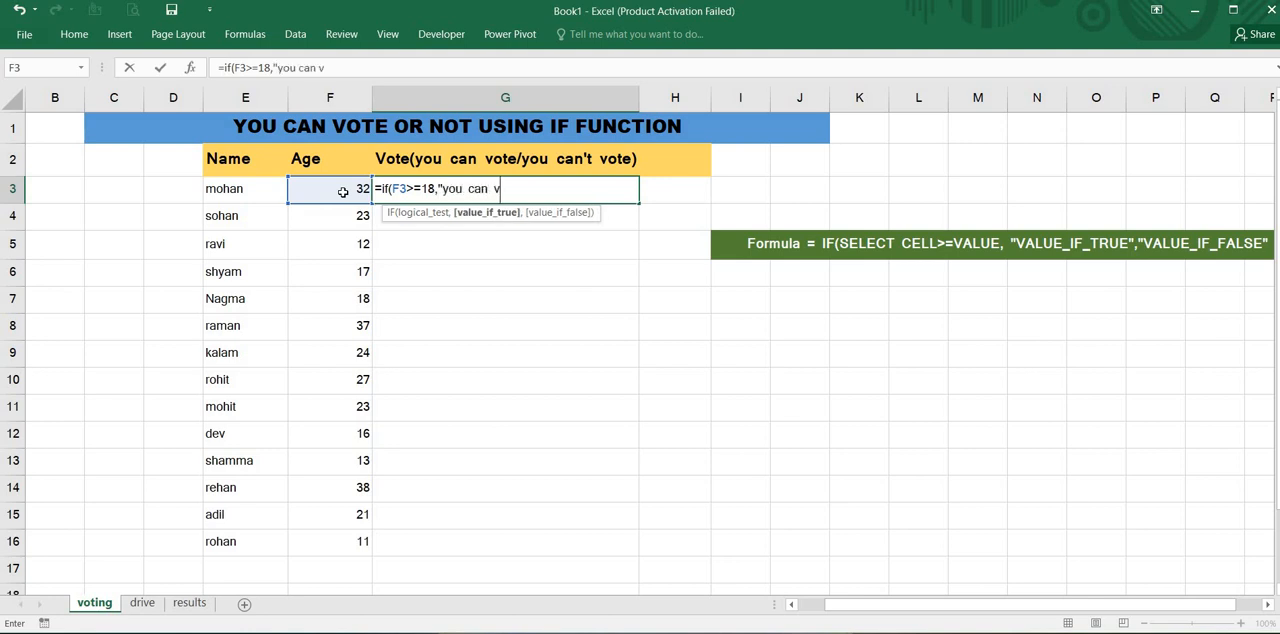
text(ote",")
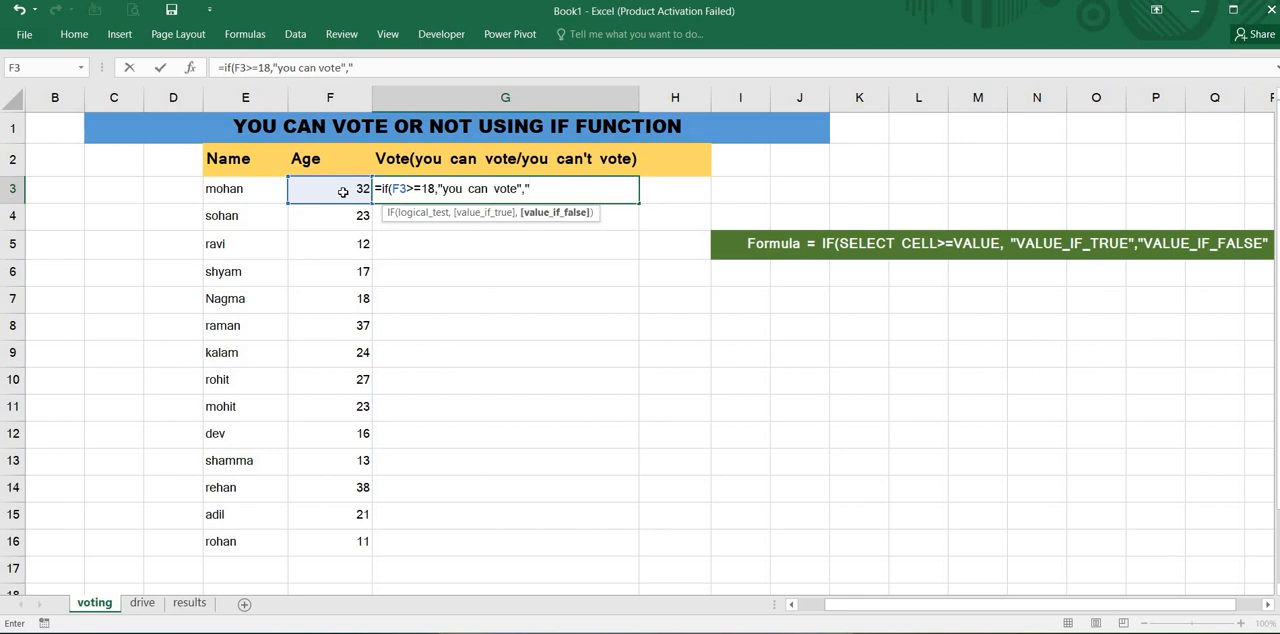
text(you can't vote")
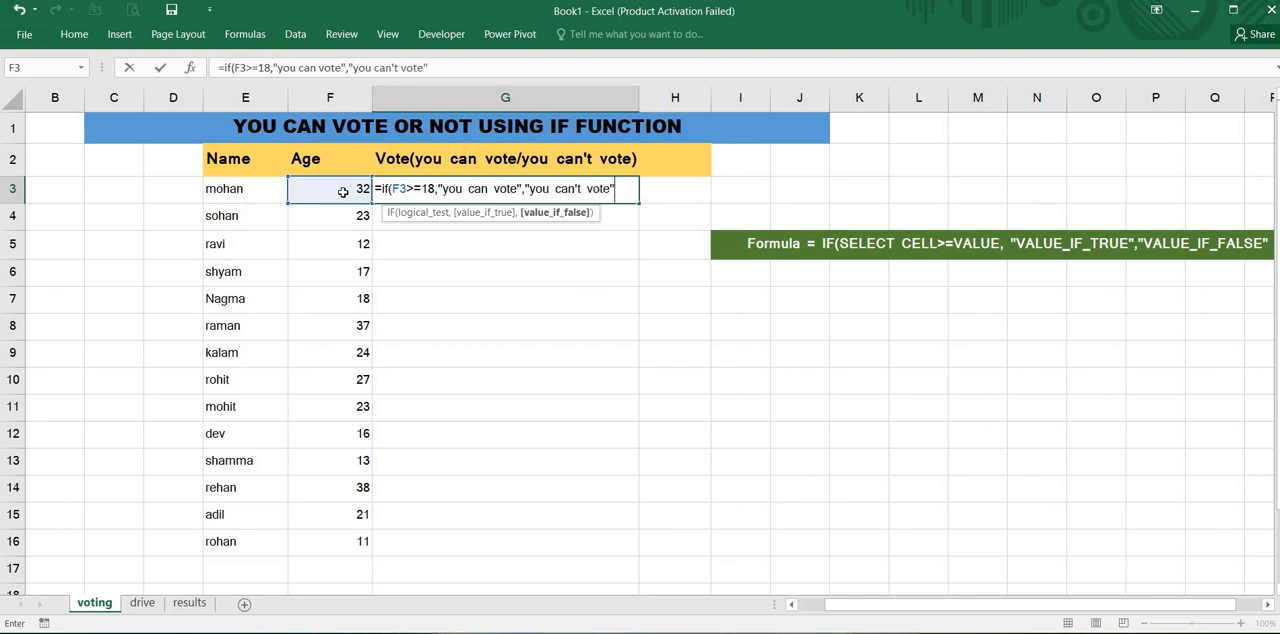
text())
key(Return)
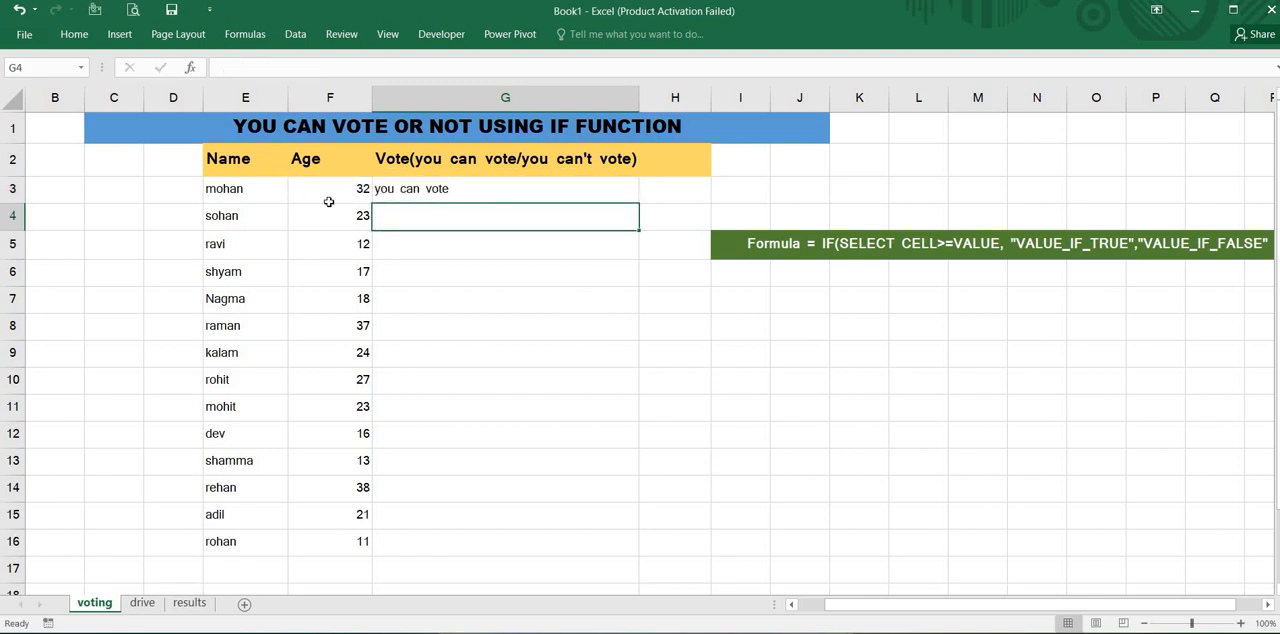
- Fill the voting formula from G3 down through G16 and check the copied formulas in the Vote column
click(417, 193)
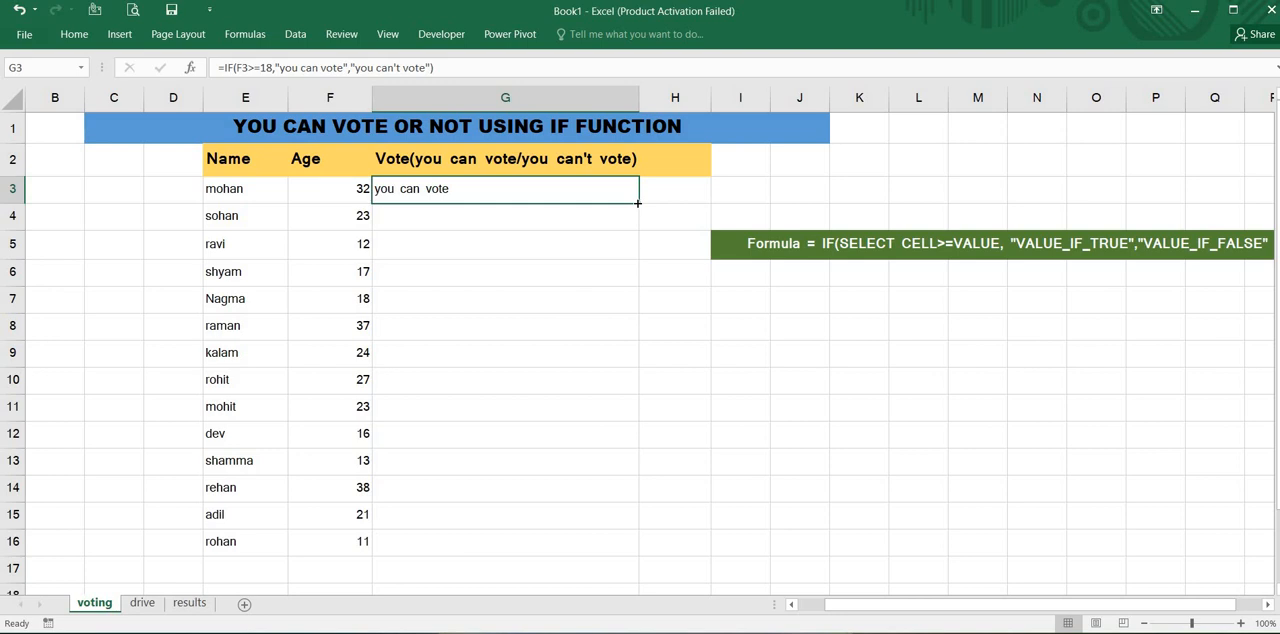
drag(637, 203, 631, 553)
click(674, 508)
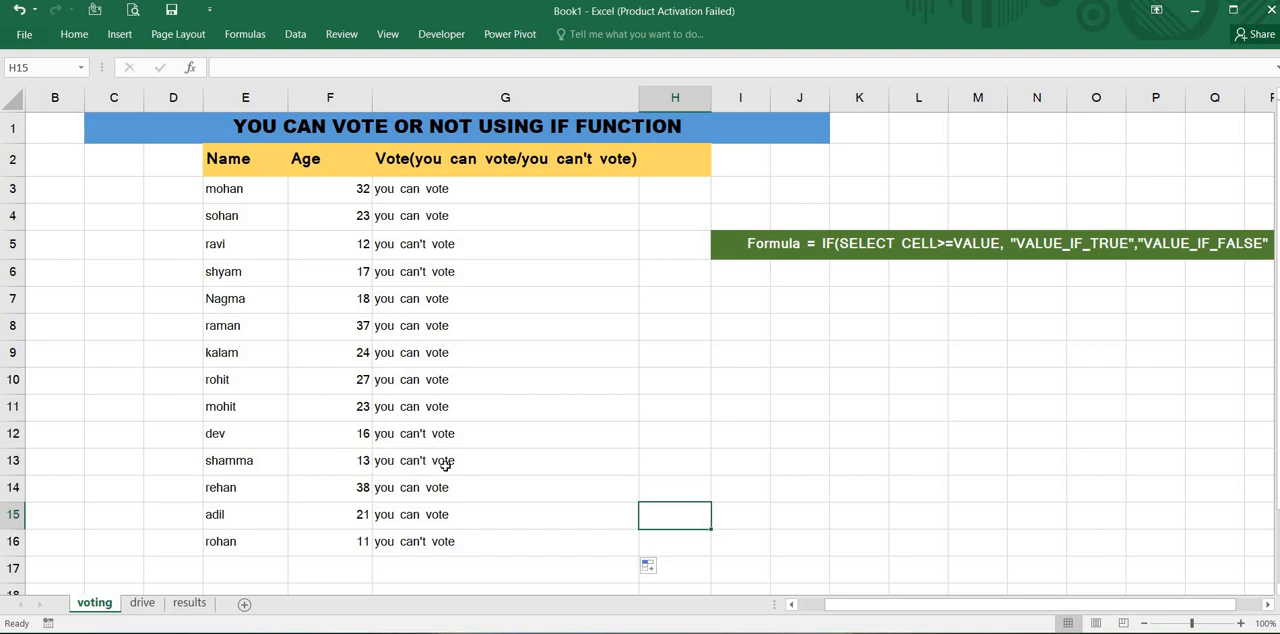
scroll(446, 464, down, 1)
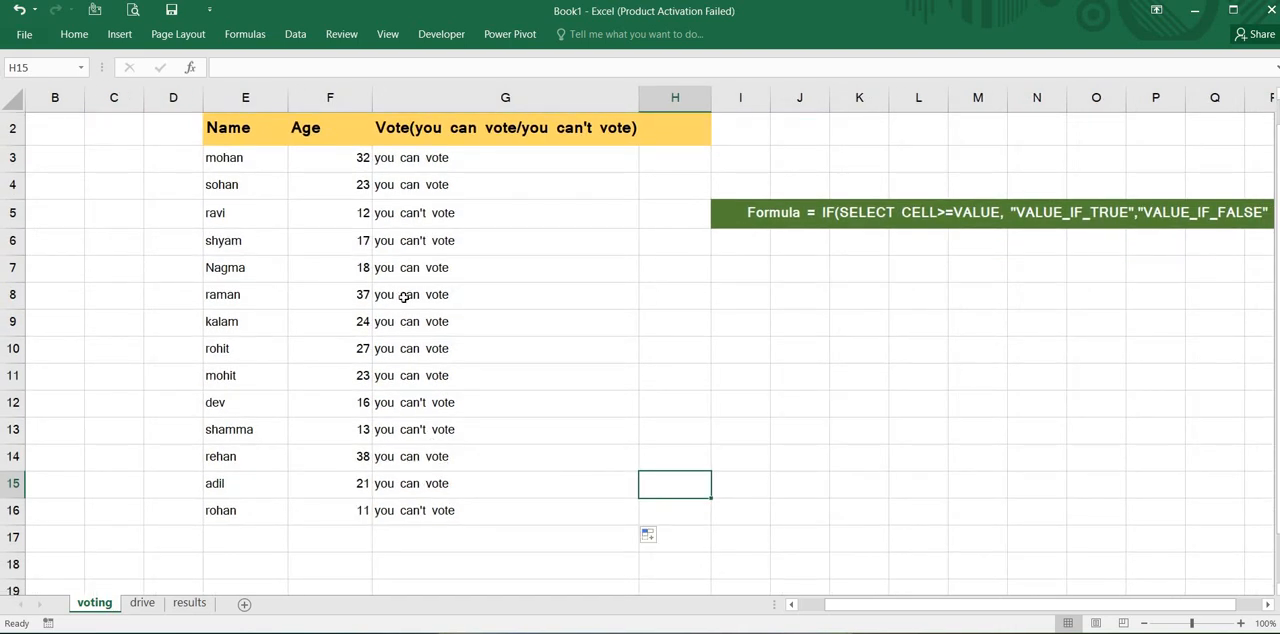
click(451, 169)
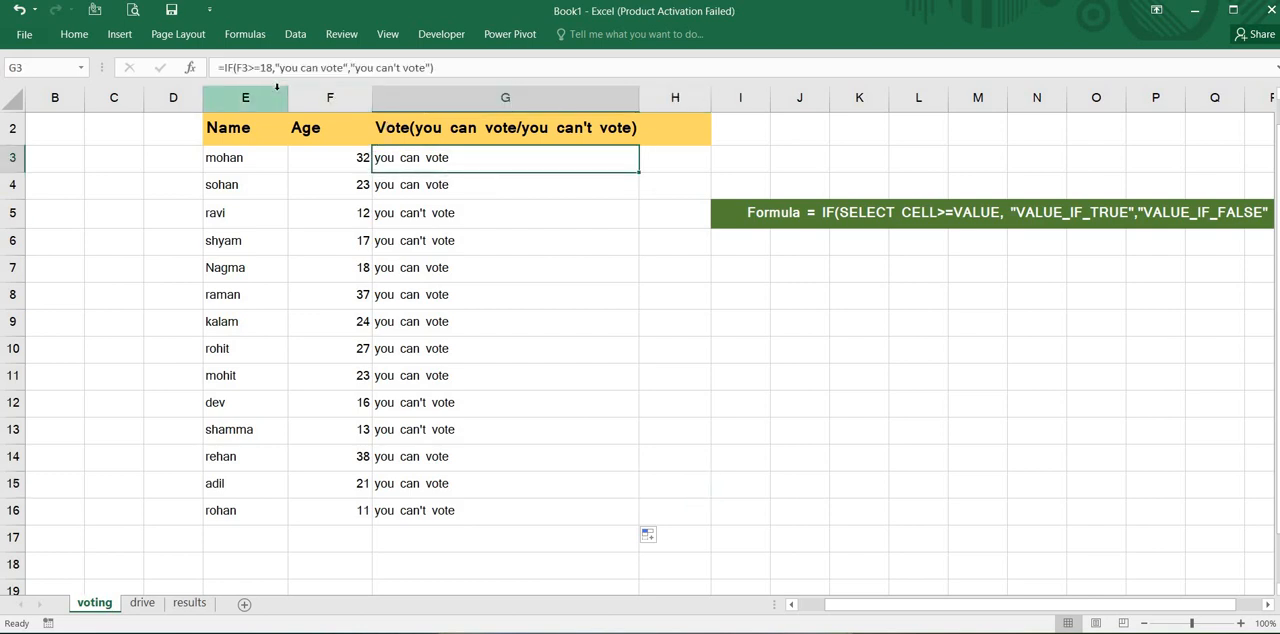
click(437, 193)
click(470, 267)
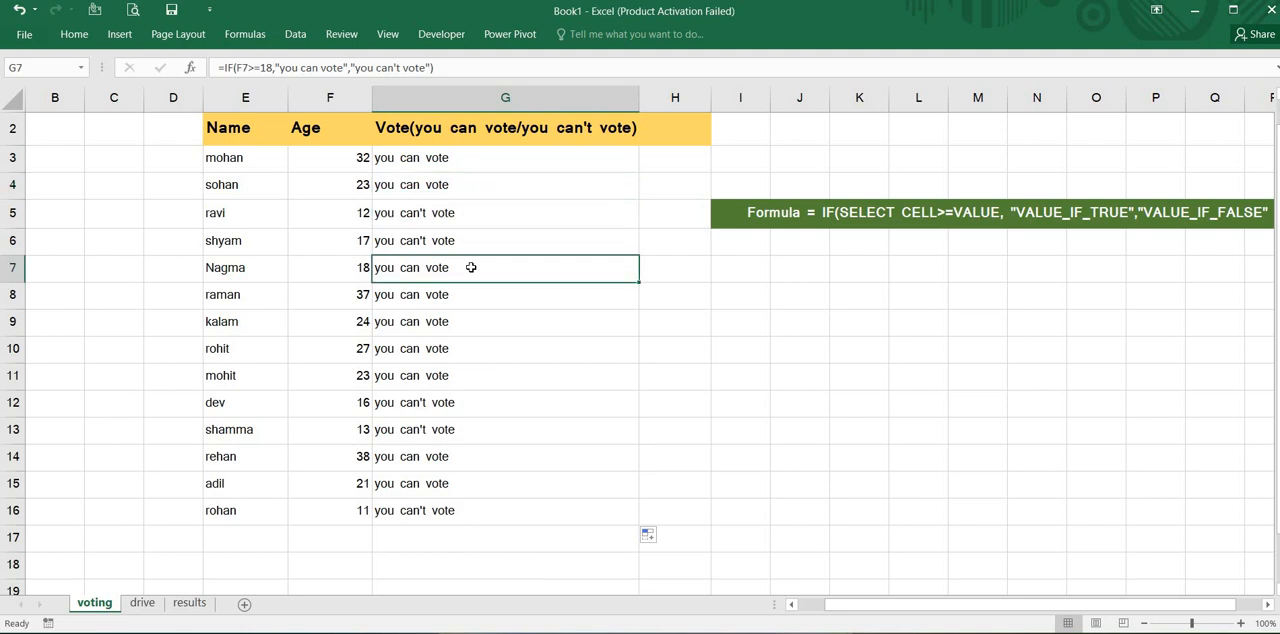
- On the drive sheet, begin an IF formula in H3 testing G3>=18, with "yes" if true and "No" if false
click(142, 603)
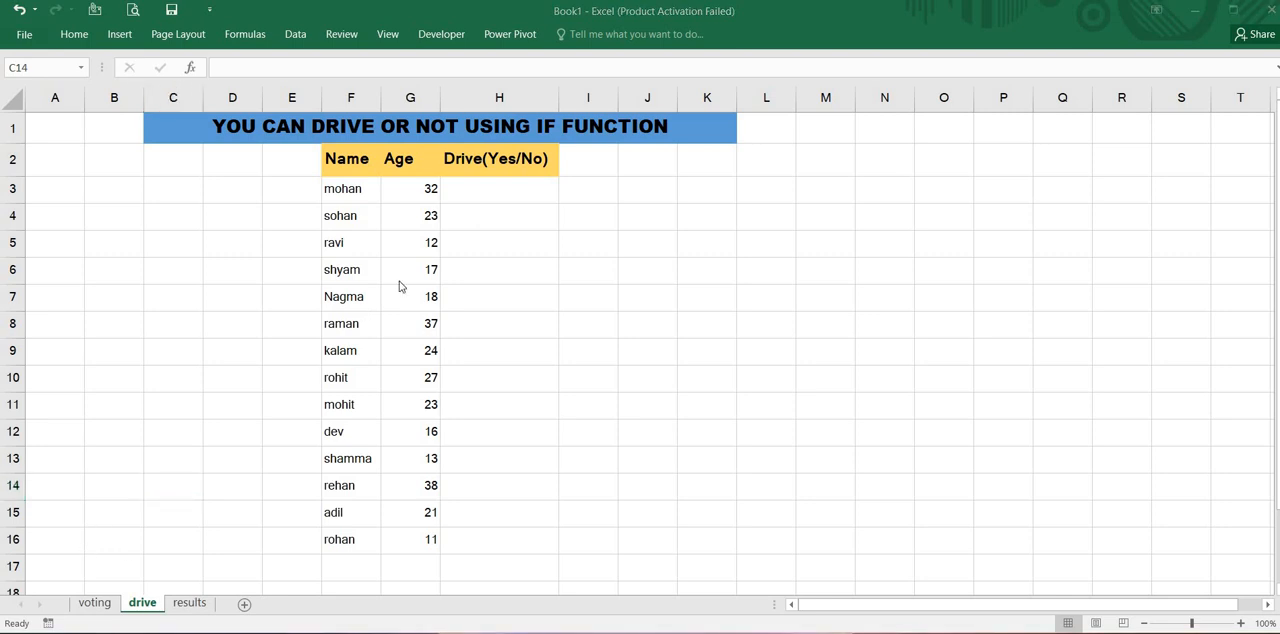
click(514, 189)
click(514, 189)
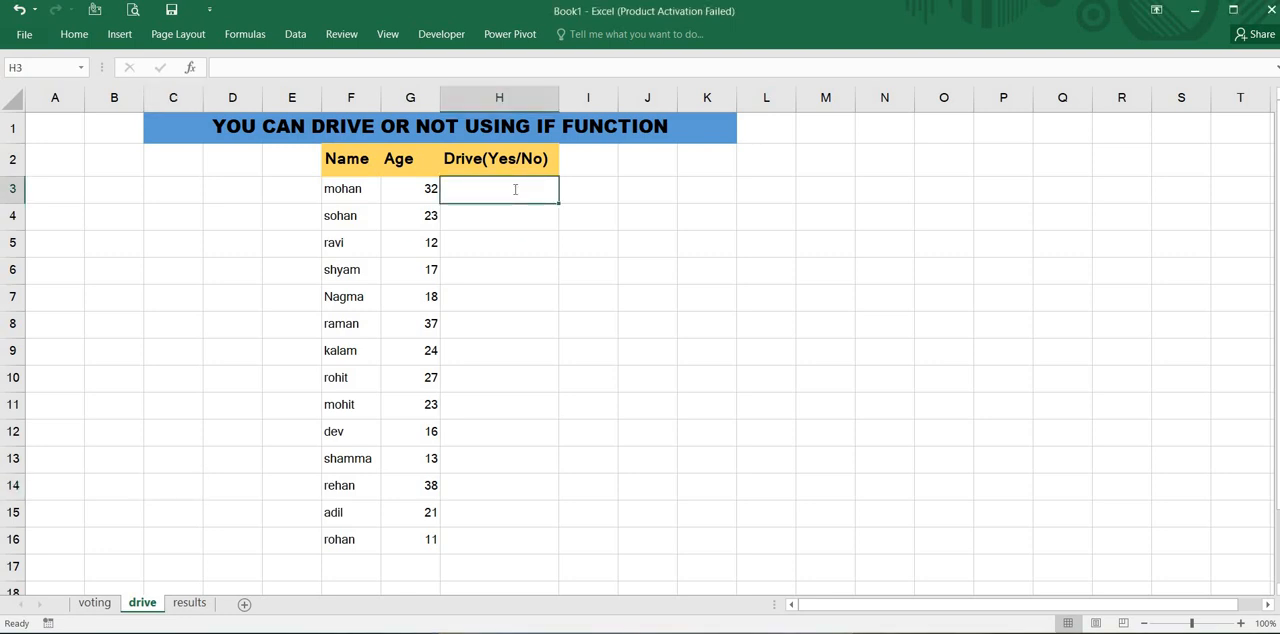
text(=if)
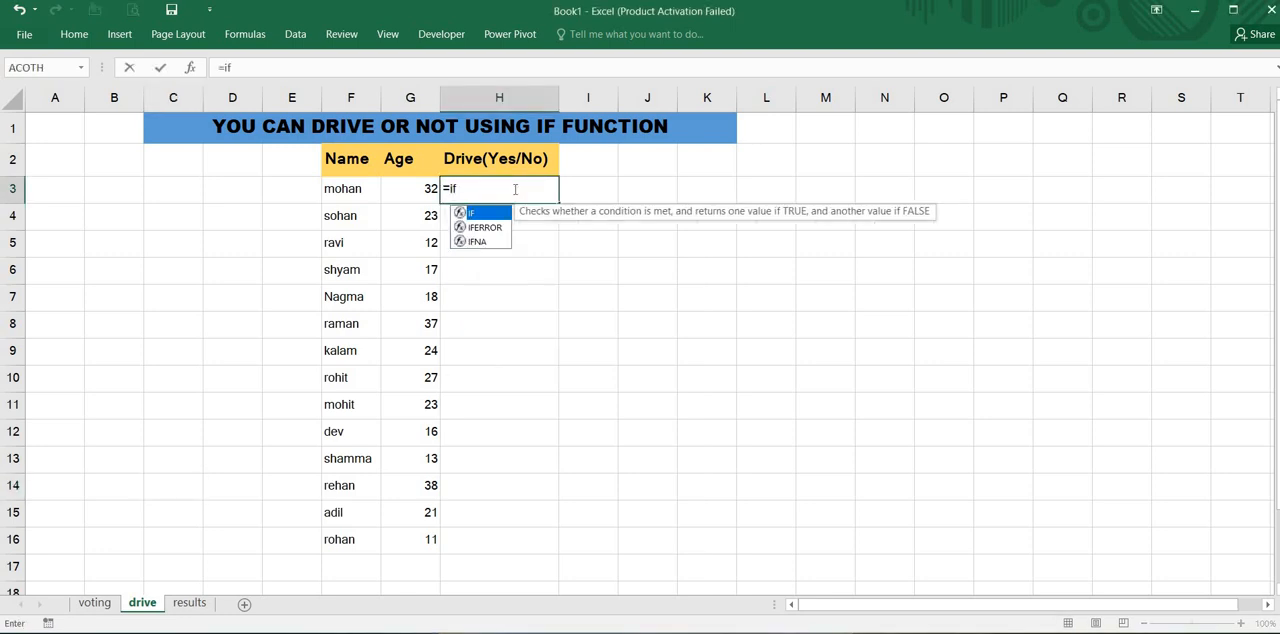
text(()
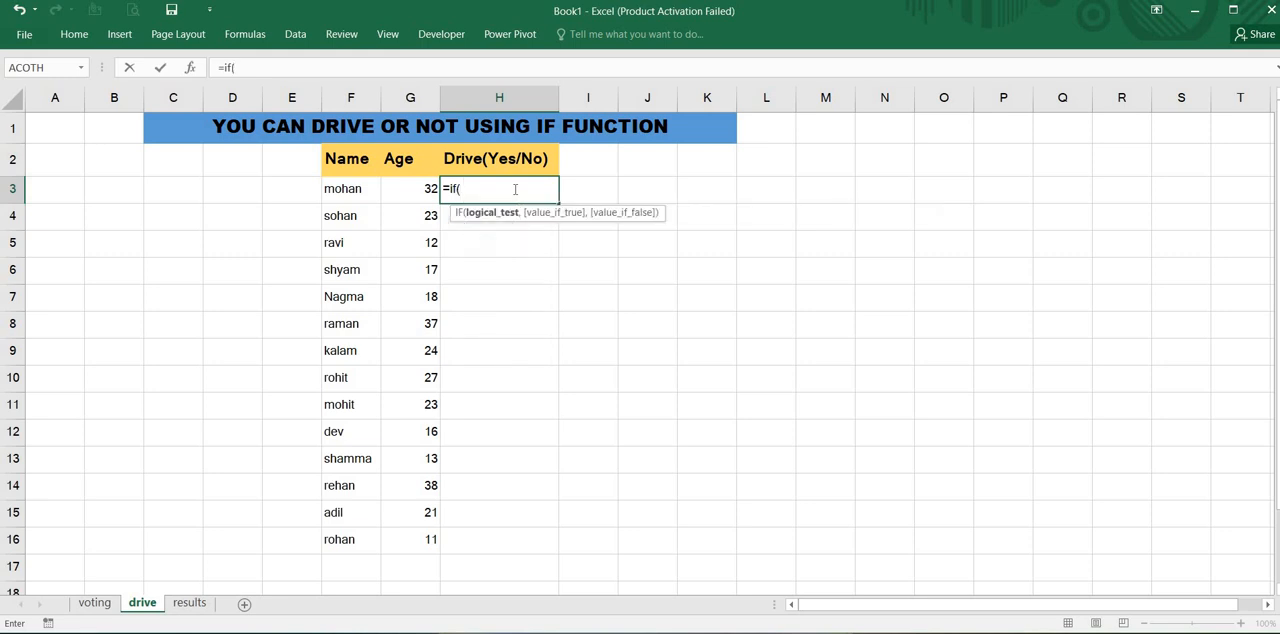
click(411, 190)
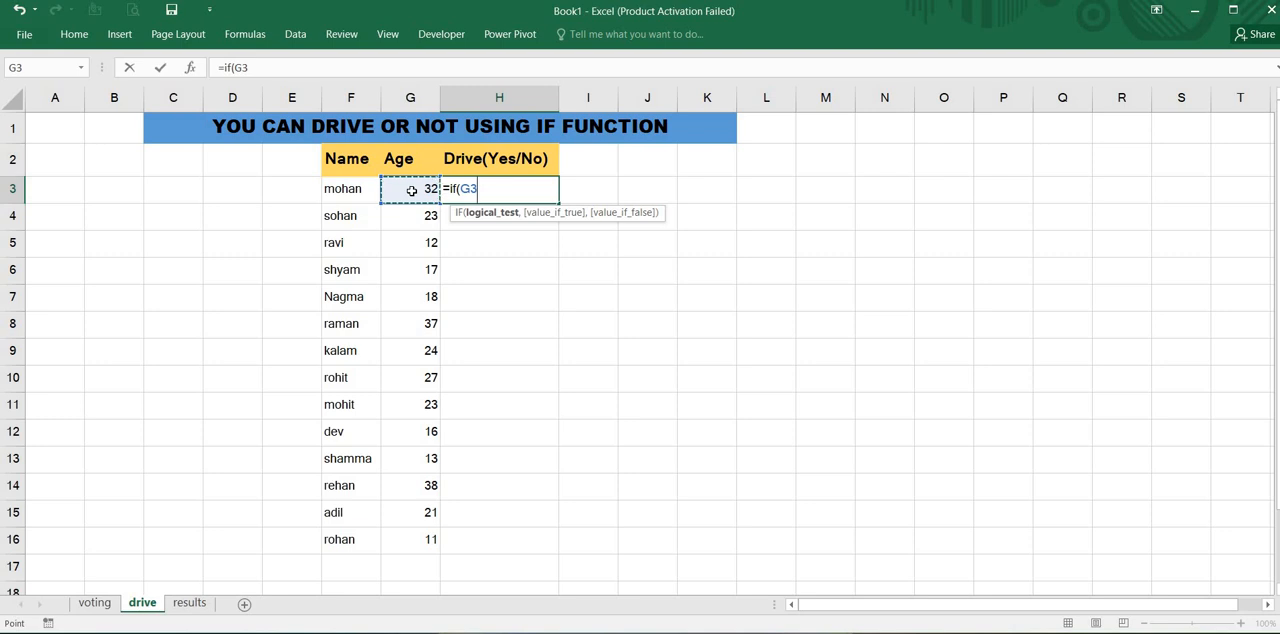
text(>=18,")
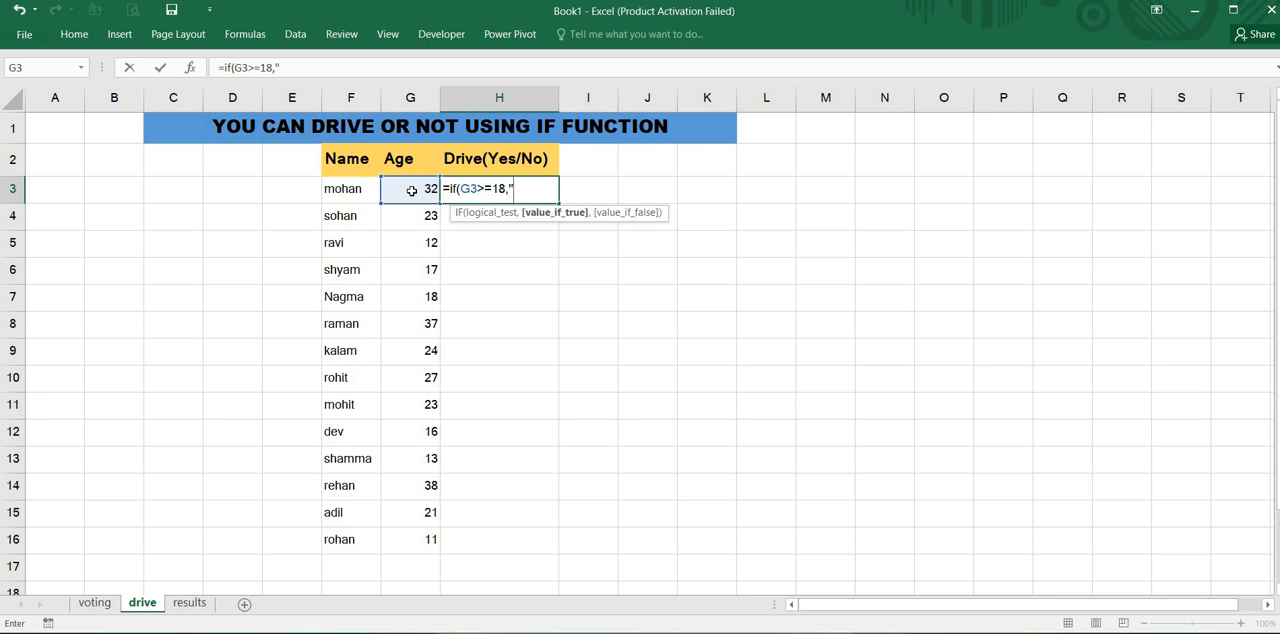
text(yes",)
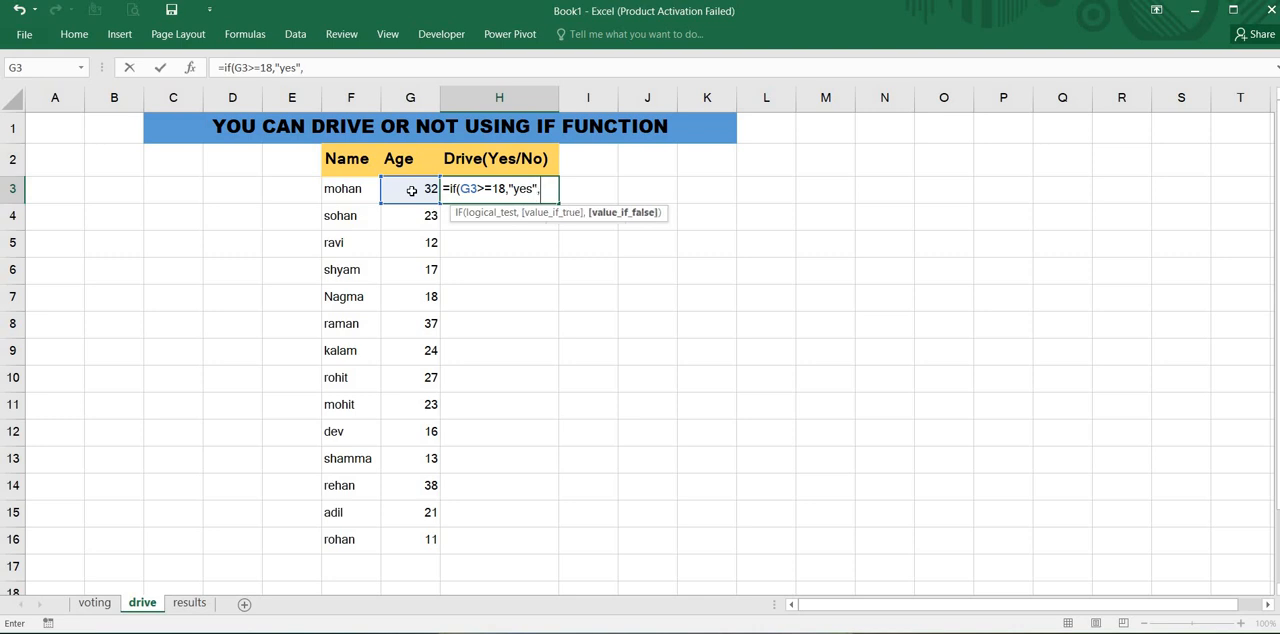
text("No)
- Capitalize the true result as "Yes" and complete the H3 formula as =IF(G3>=18,"Yes","No")
click(516, 188)
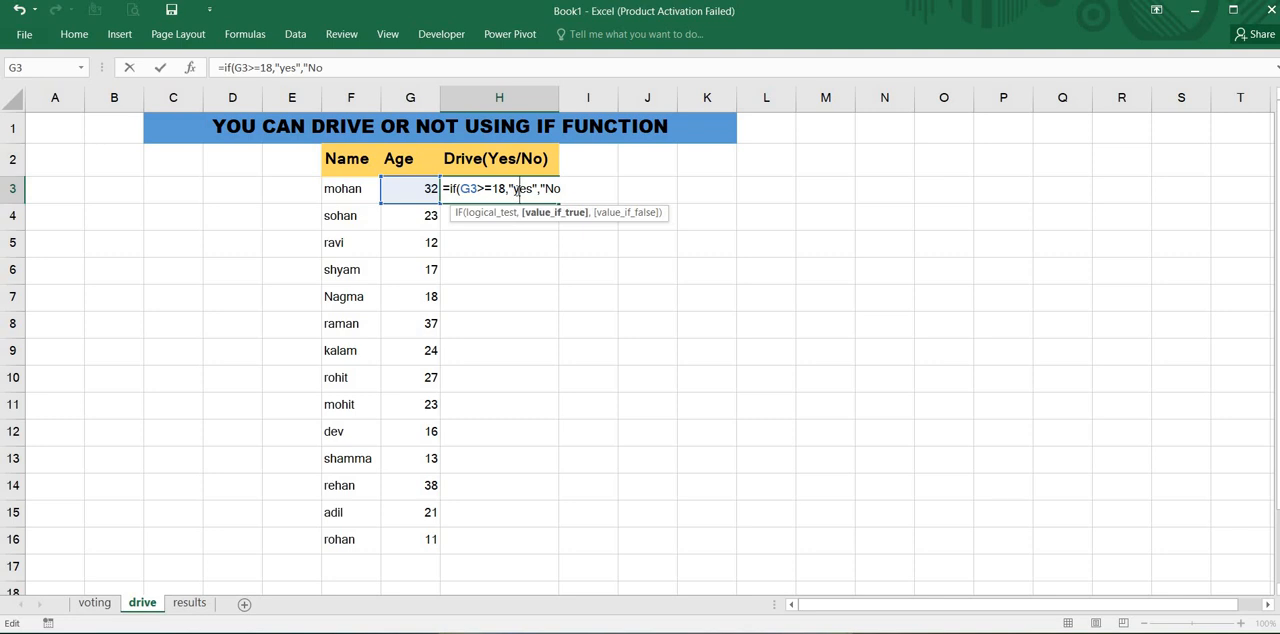
key(BackSpace)
click(565, 189)
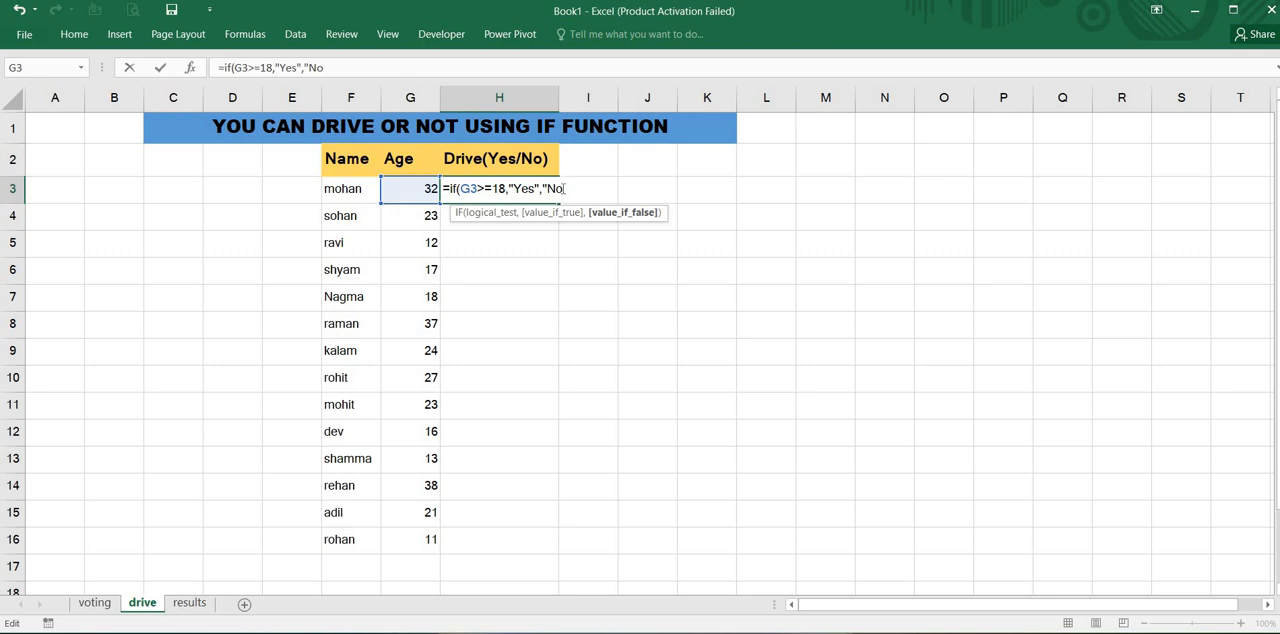
text(")
key(Return)
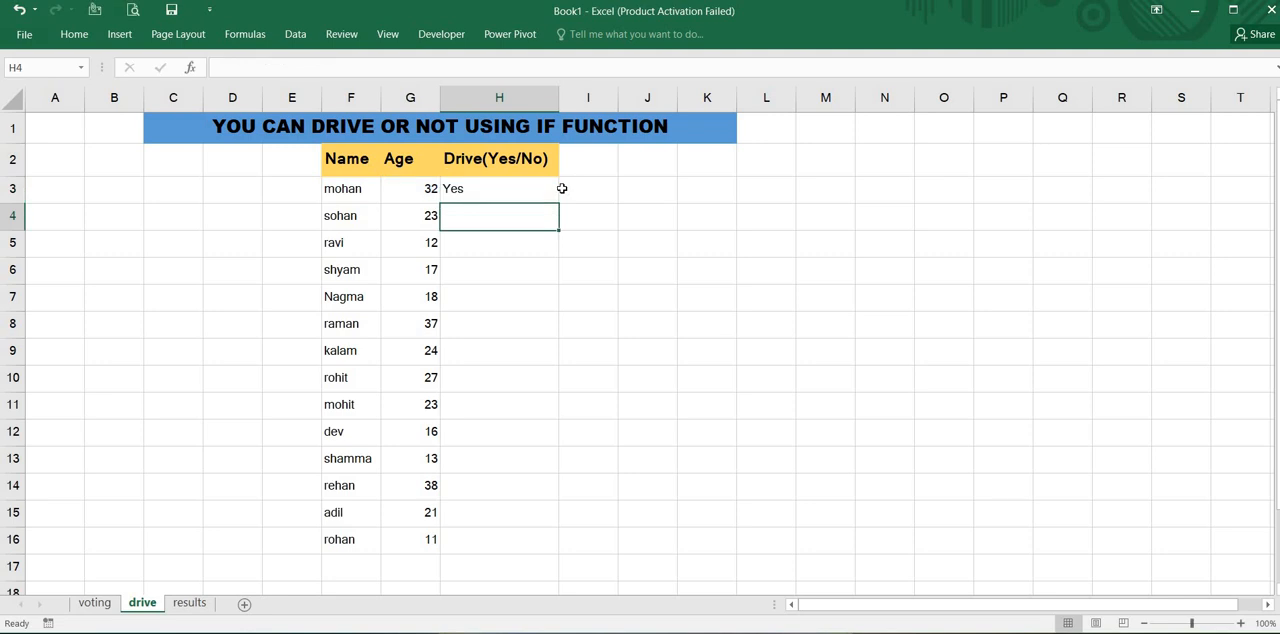
- Fill the driving formula from H3 down through H16 and check the copied formulas in the Drive column
click(477, 192)
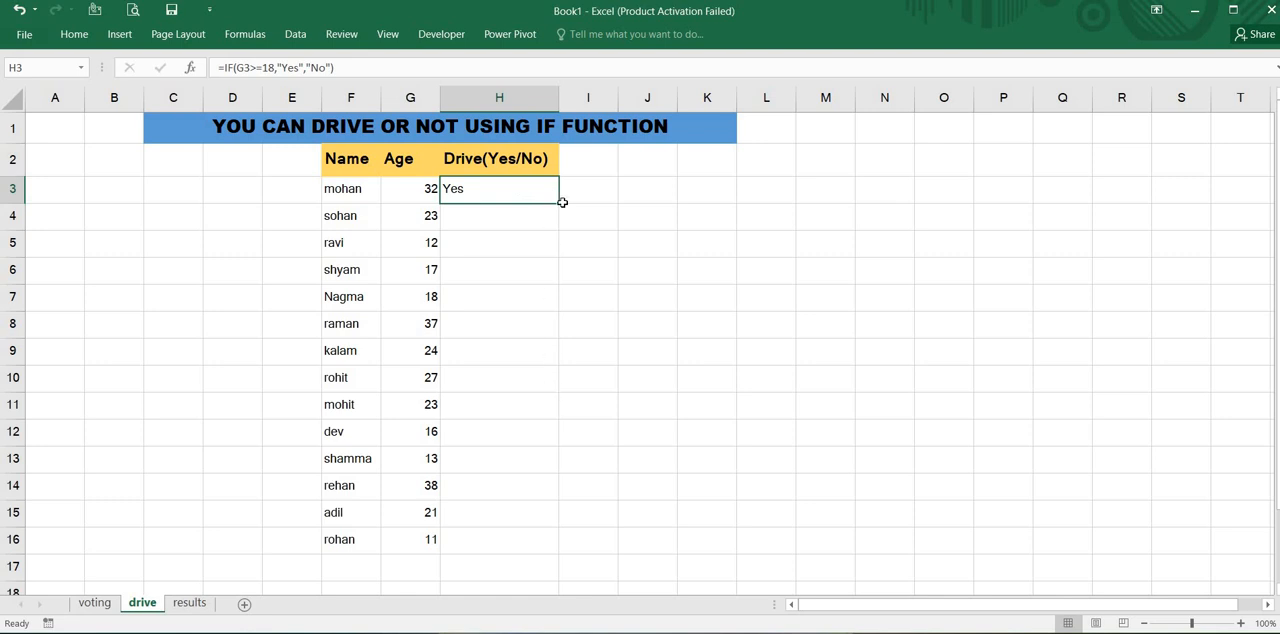
drag(557, 202, 544, 563)
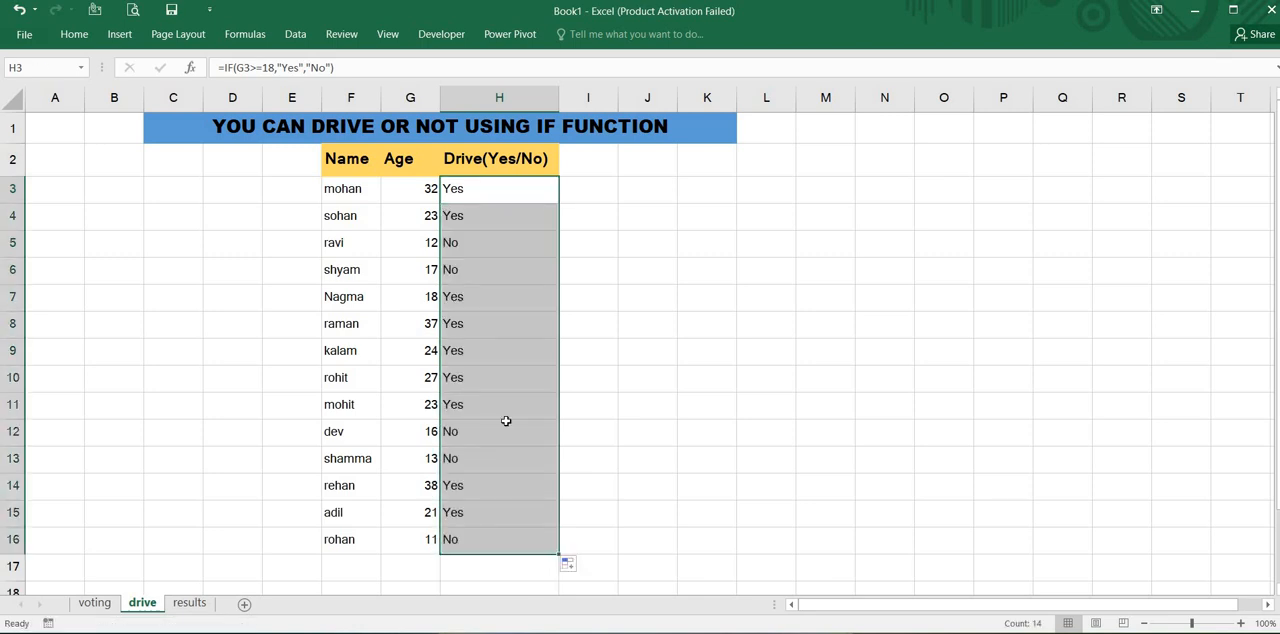
click(503, 428)
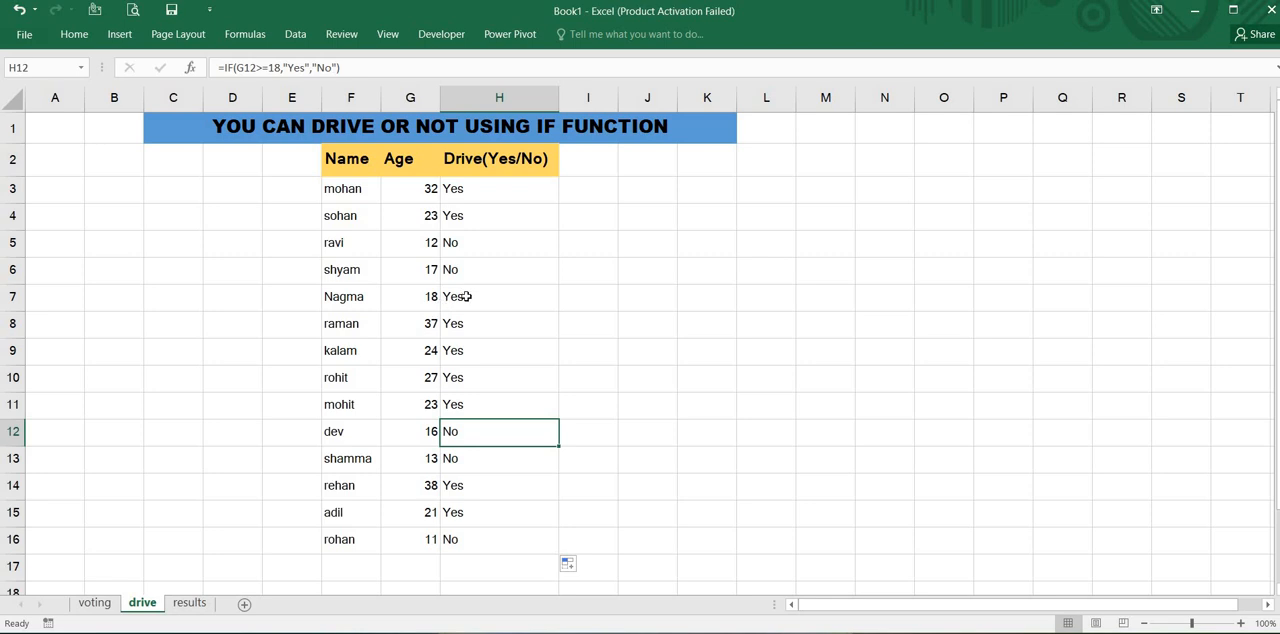
scroll(462, 294, down, 1)
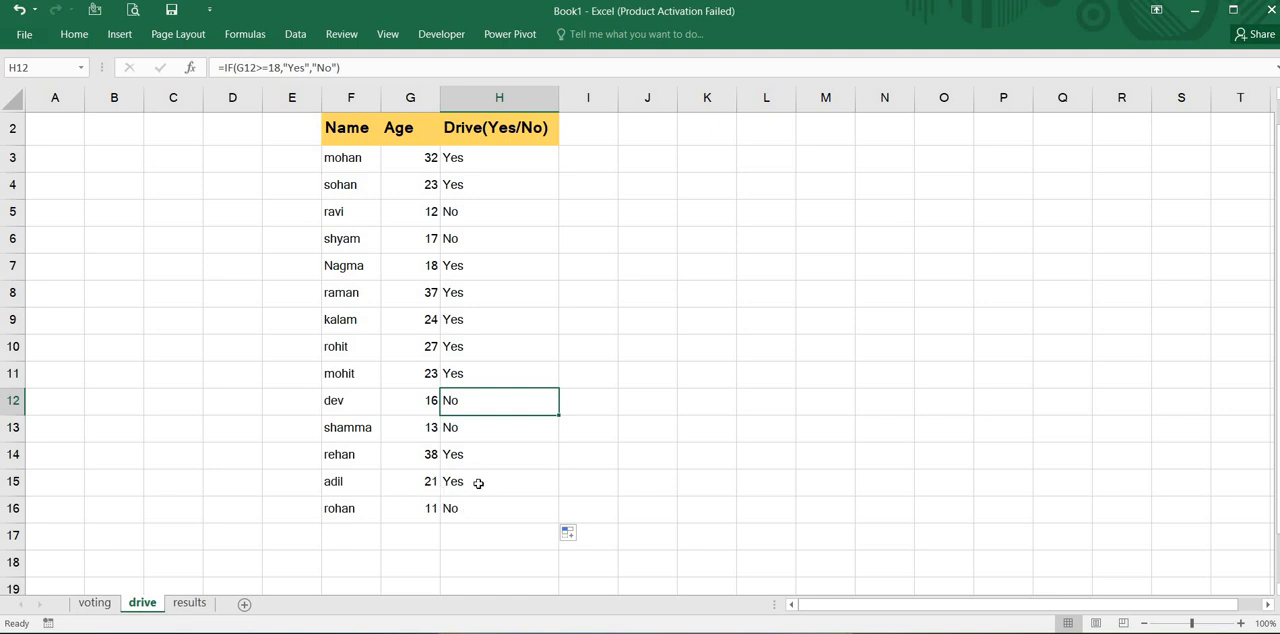
click(478, 483)
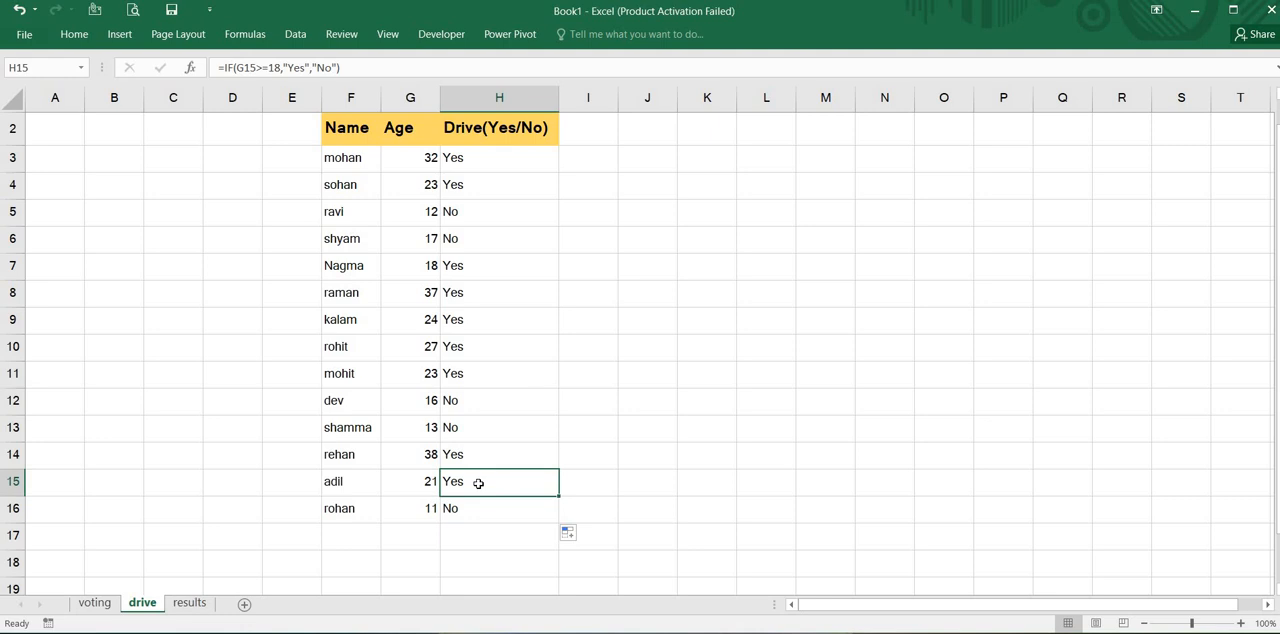
scroll(478, 483, up, 1)
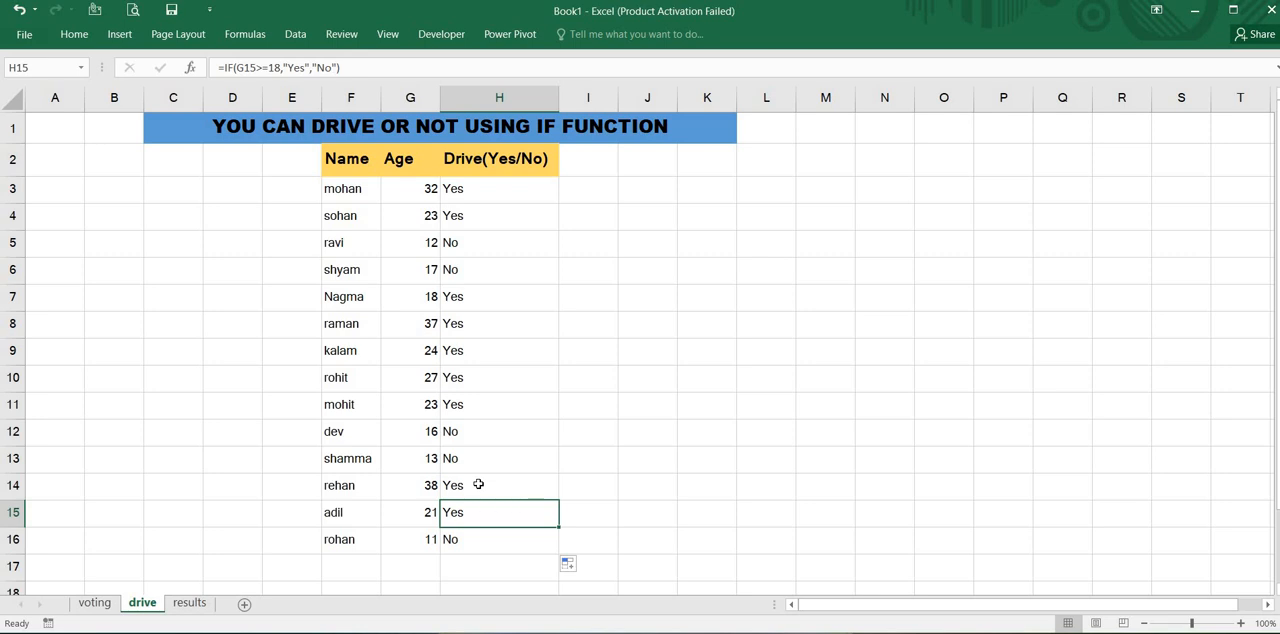
- On the results sheet, begin an IF formula in G3 that tests whether the mark meets F3>=33
click(187, 605)
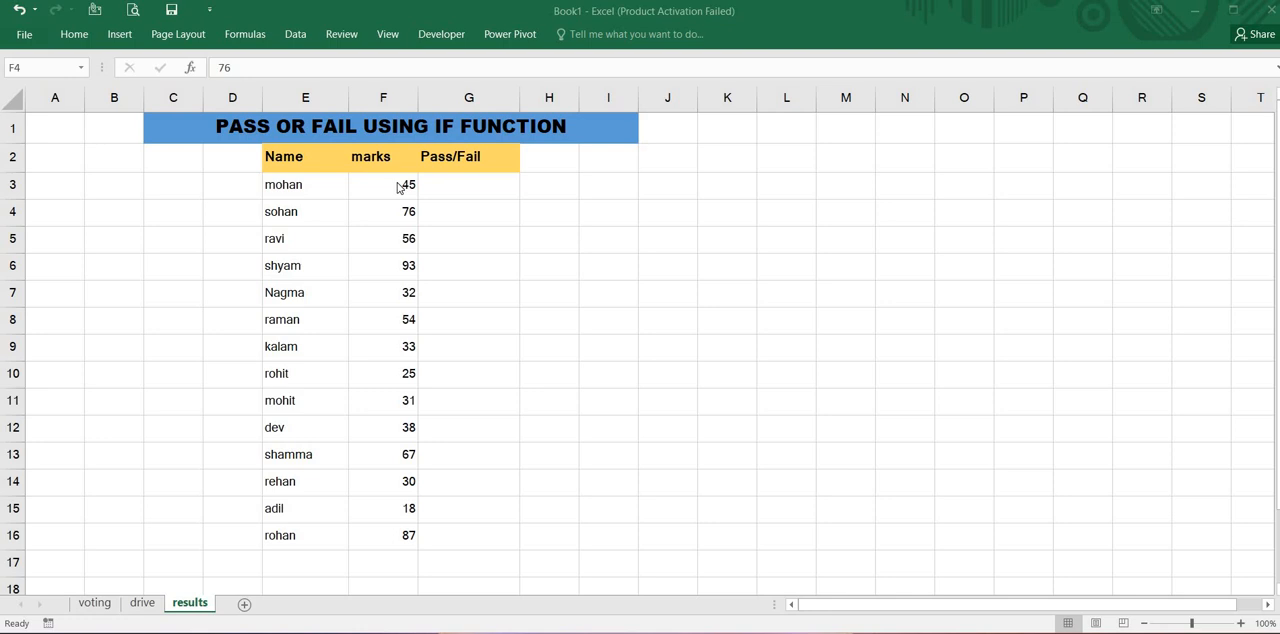
click(459, 185)
click(459, 185)
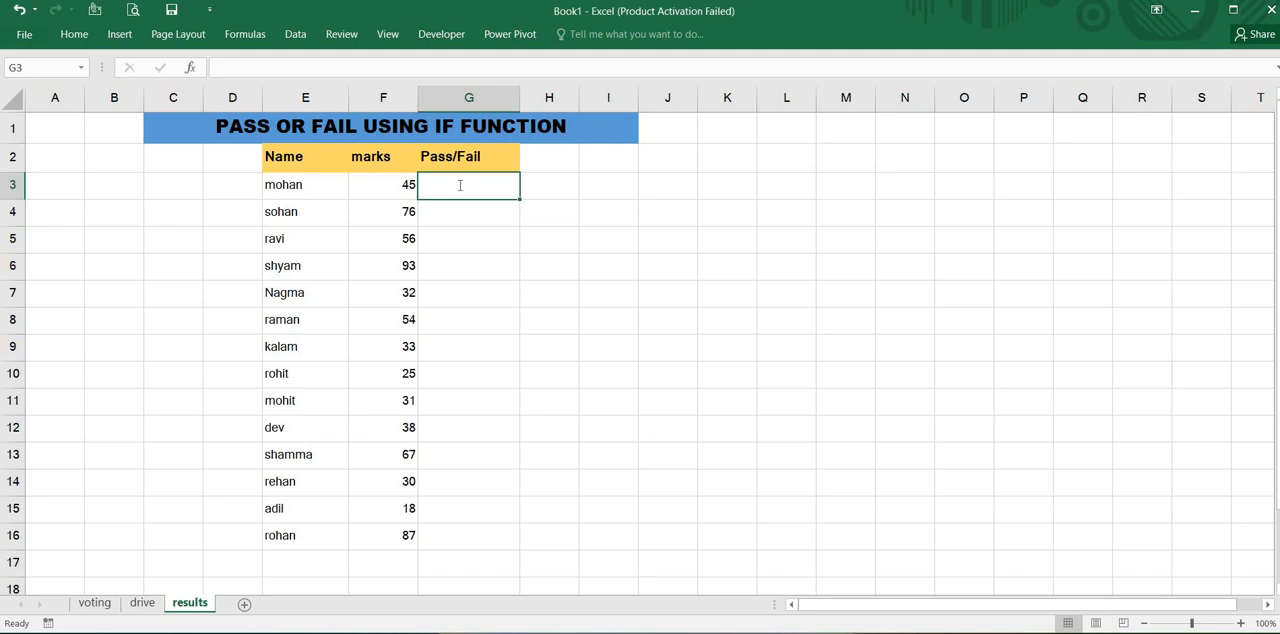
text(=if)
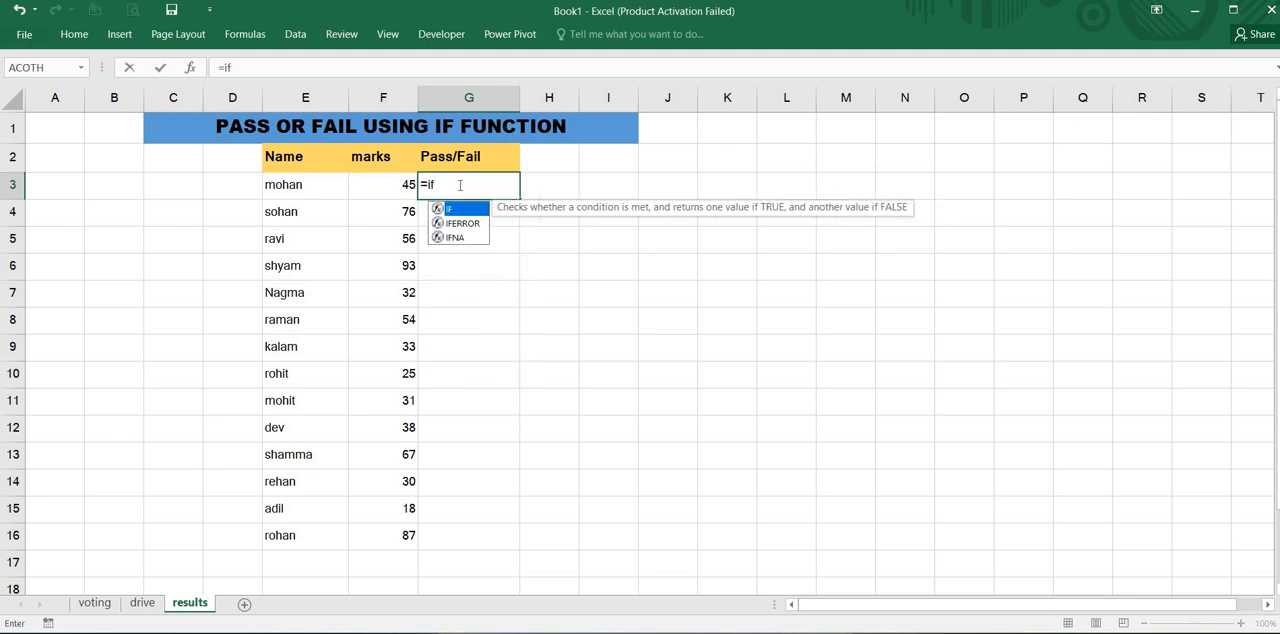
text(()
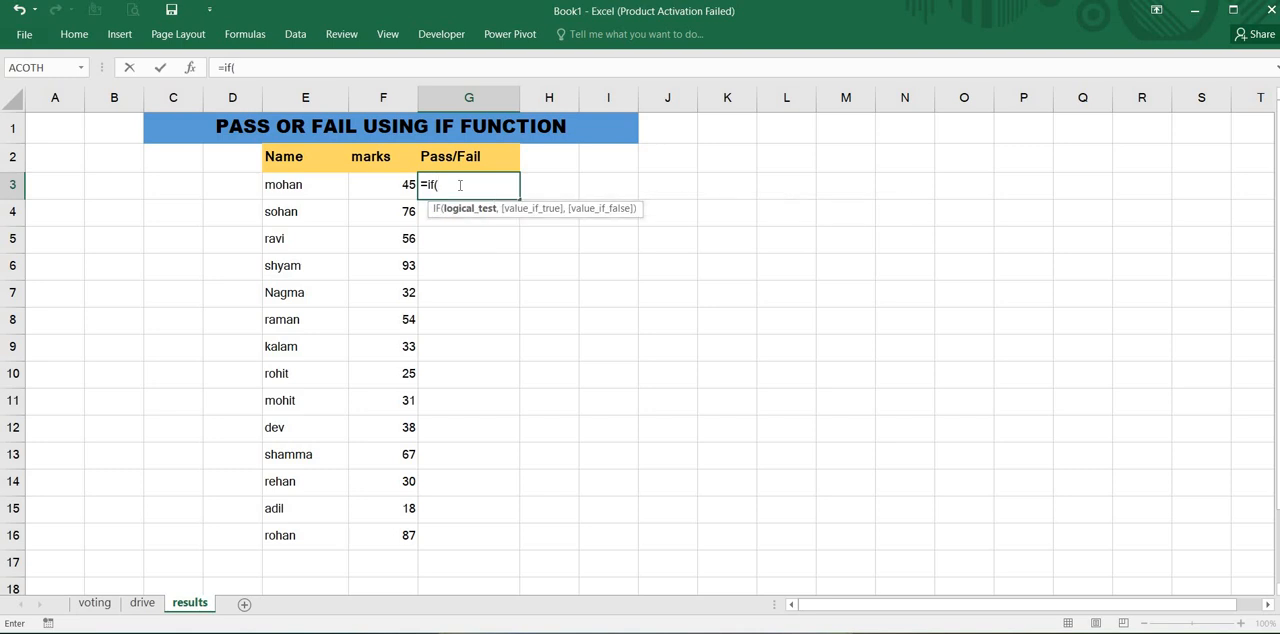
click(381, 188)
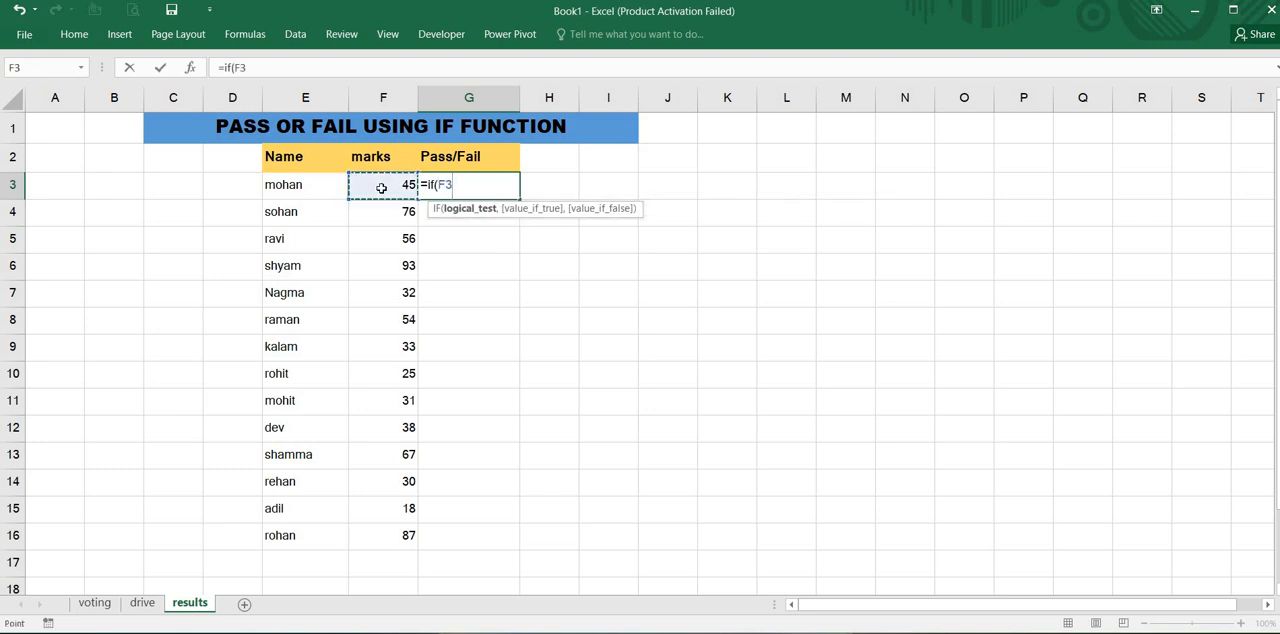
text(>=33,)
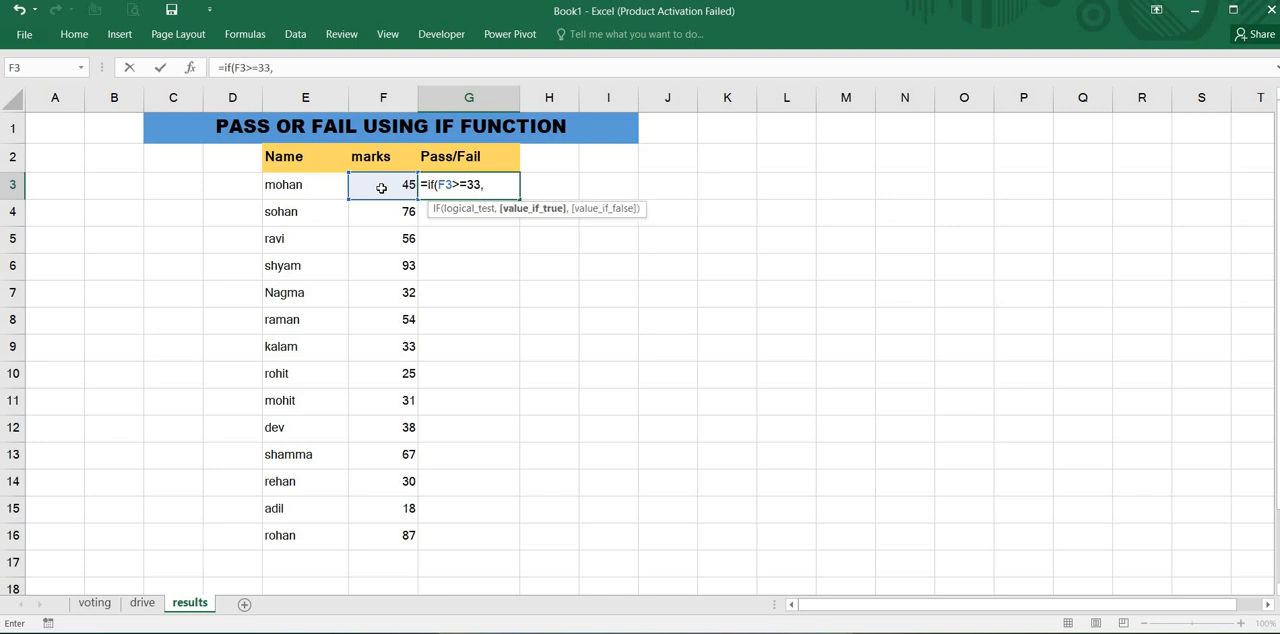
text("Pass",")
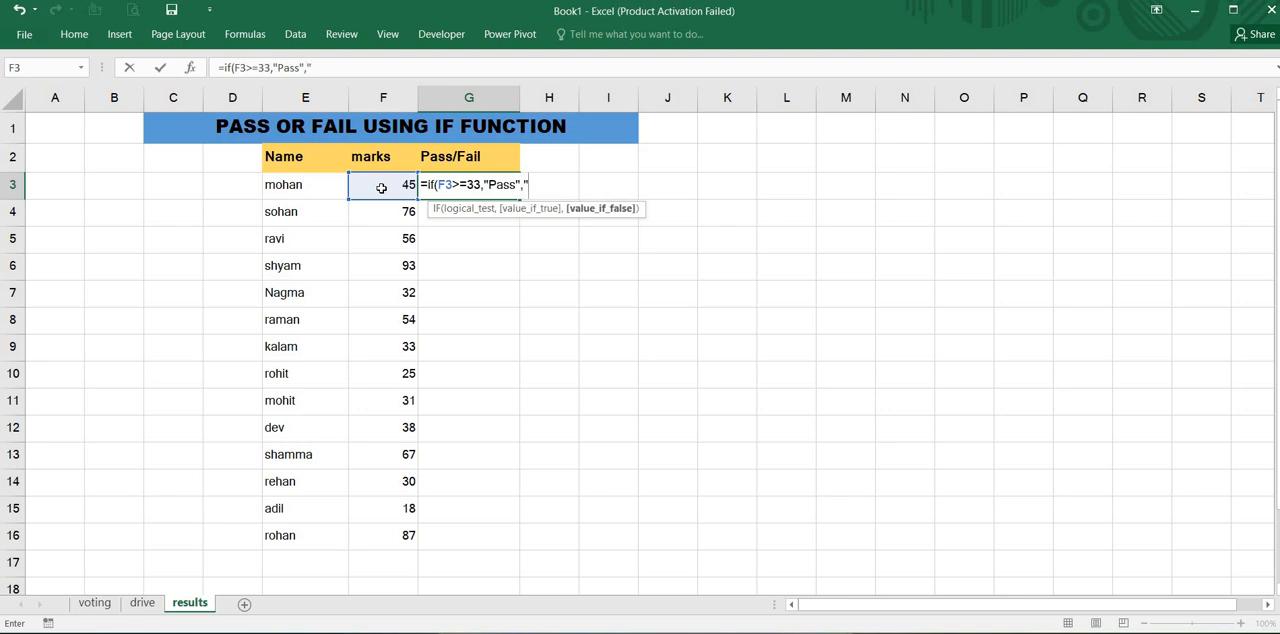
text(No"))
- Complete the G3 formula with "Pass" if true and "No" if false
key(Return)
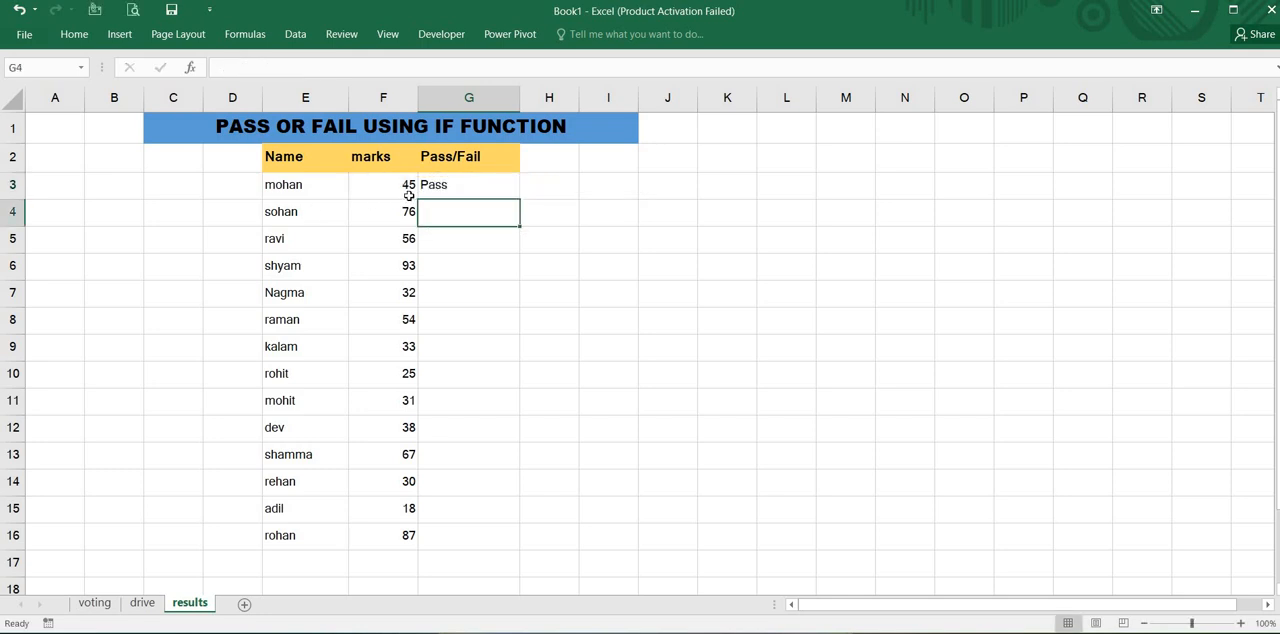
- Fill the formula with the "No" result from G3 down through G16
click(494, 186)
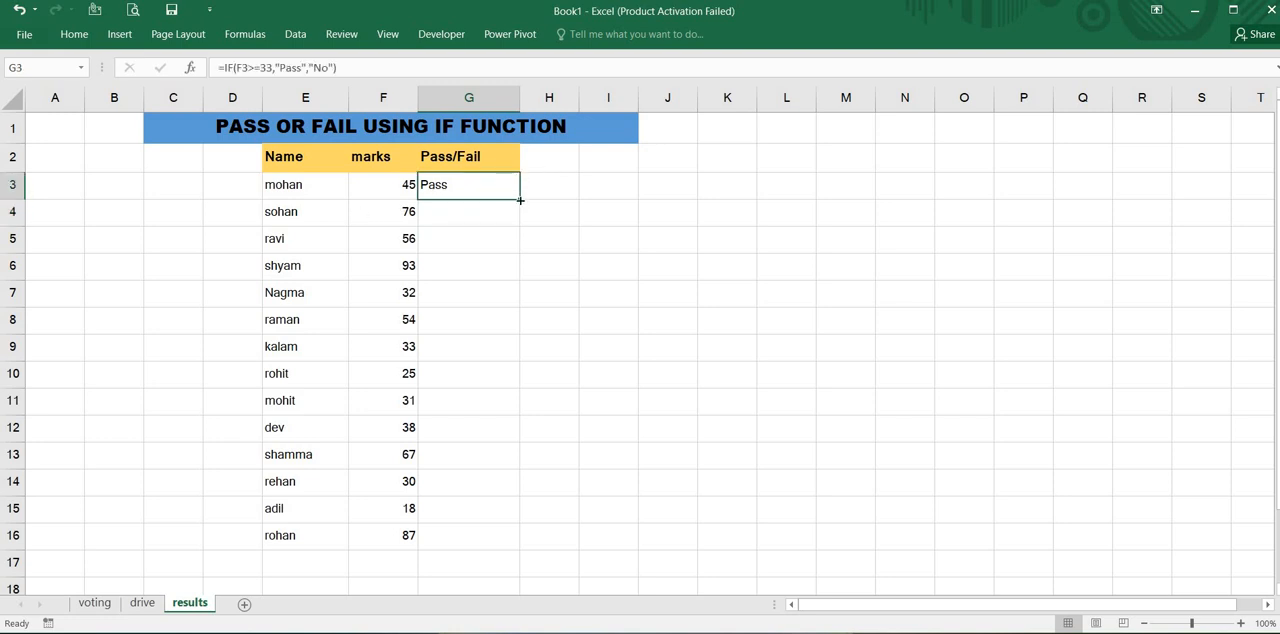
drag(517, 200, 509, 554)
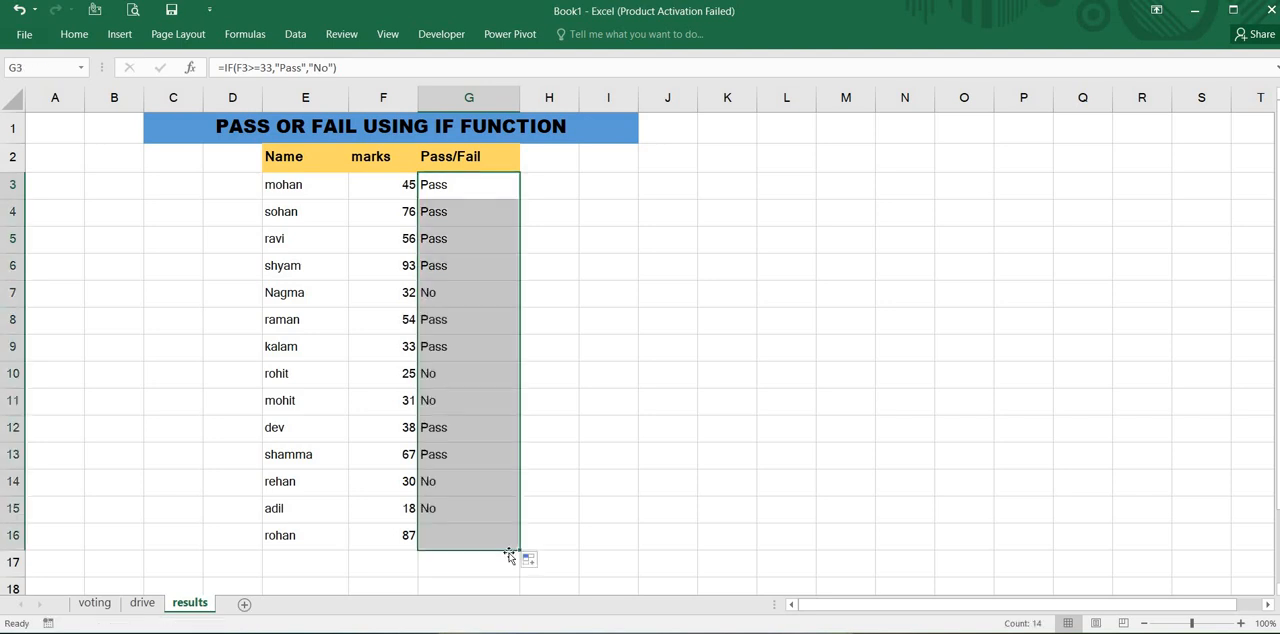
click(563, 443)
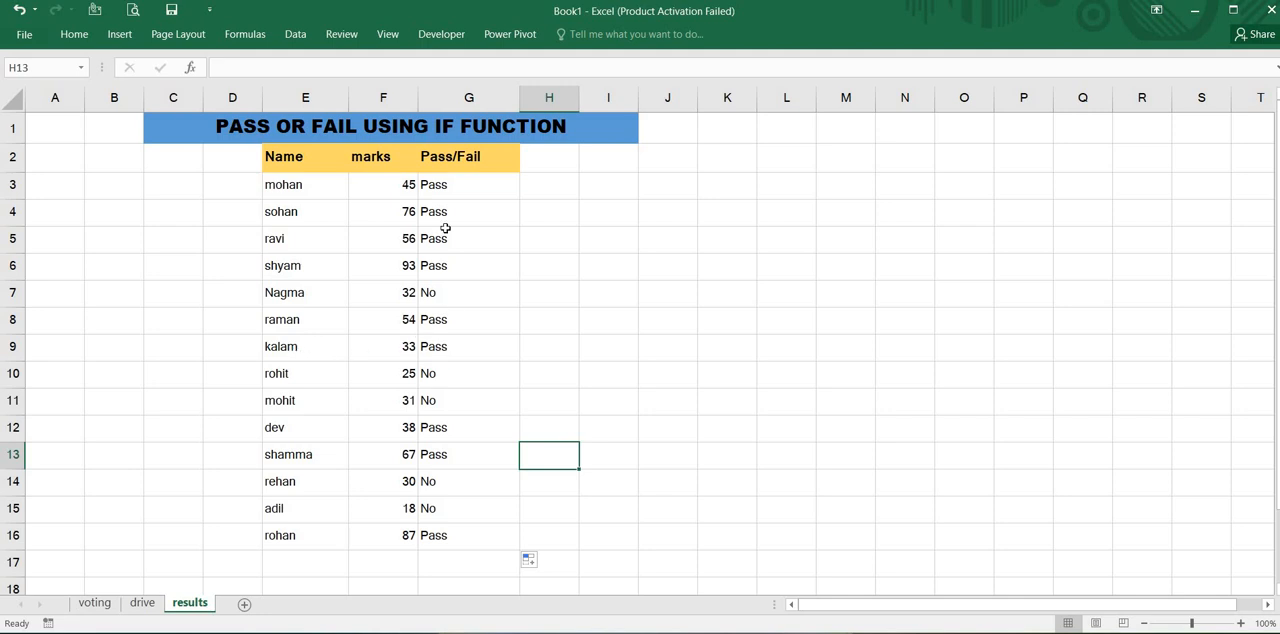
- Change the false result in the G3 formula to "Fail", giving =IF(F3>=33,"Pass","Fail")
click(451, 194)
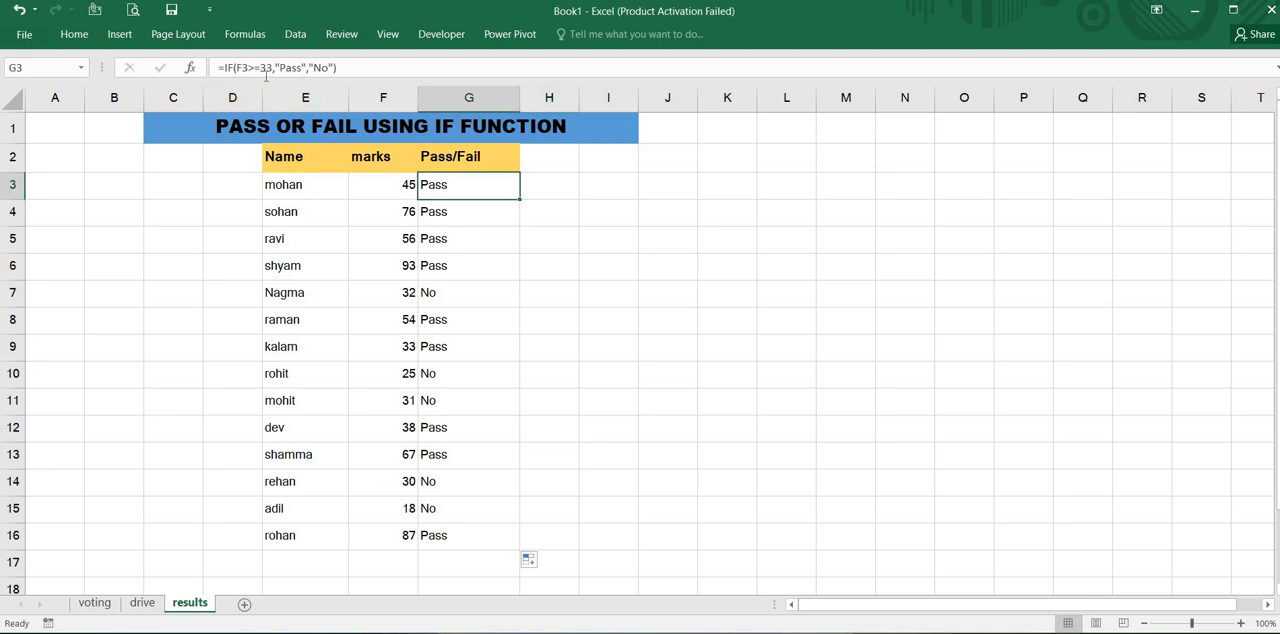
click(325, 67)
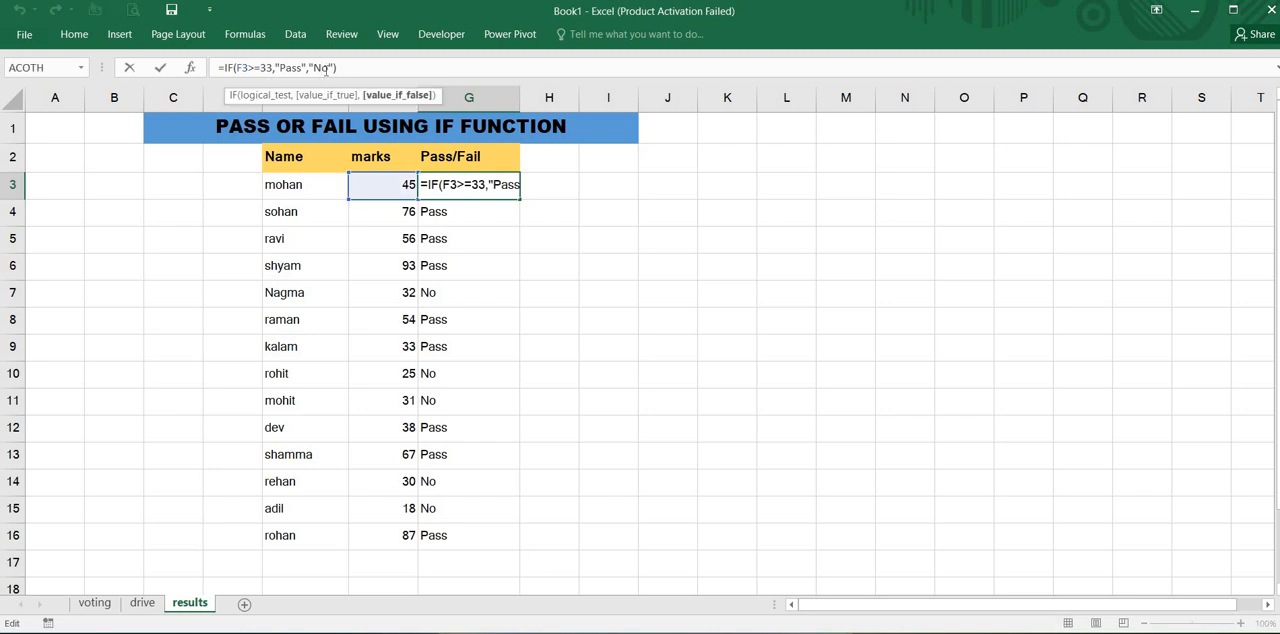
click(327, 69)
key(BackSpace)
key(BackSpace)
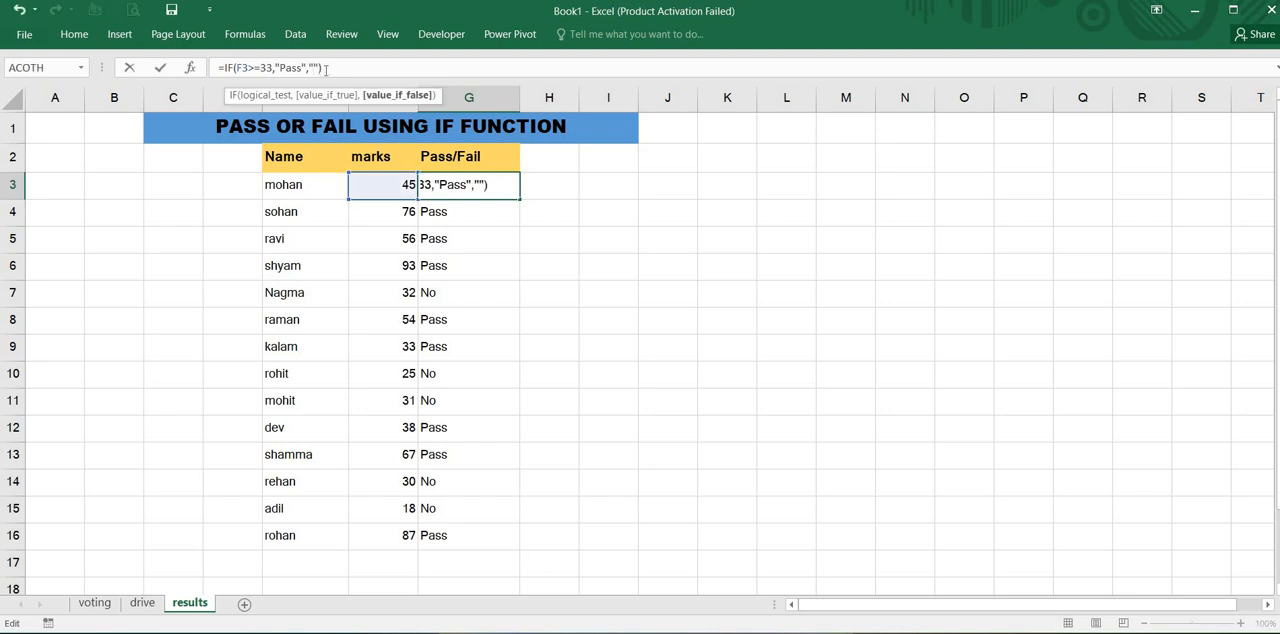
text(Fail)
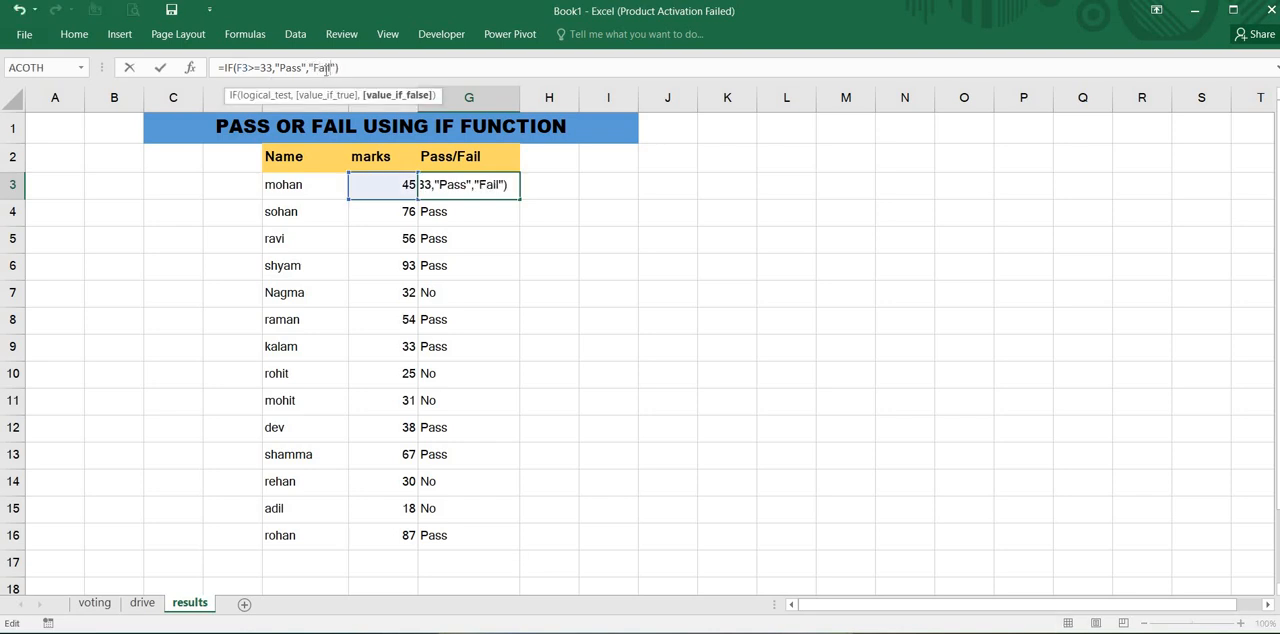
key(Return)
- Fill the corrected formula from G3 down through G16 and check the copied formulas in the Pass/Fail column
click(478, 182)
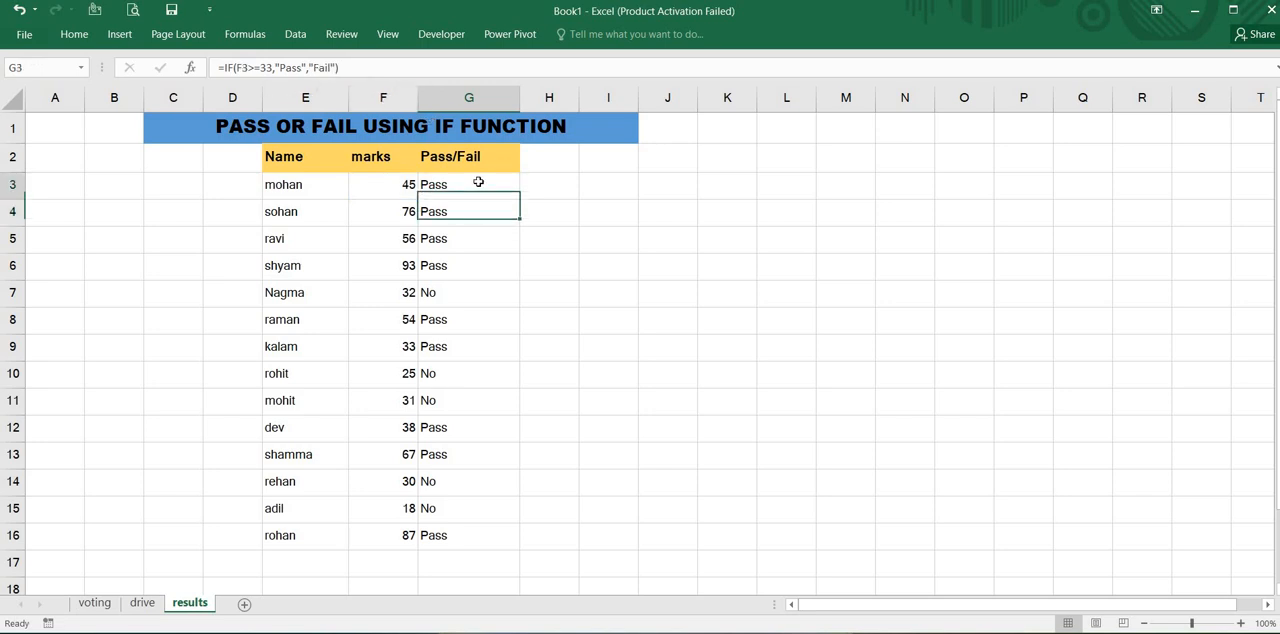
drag(519, 199, 495, 553)
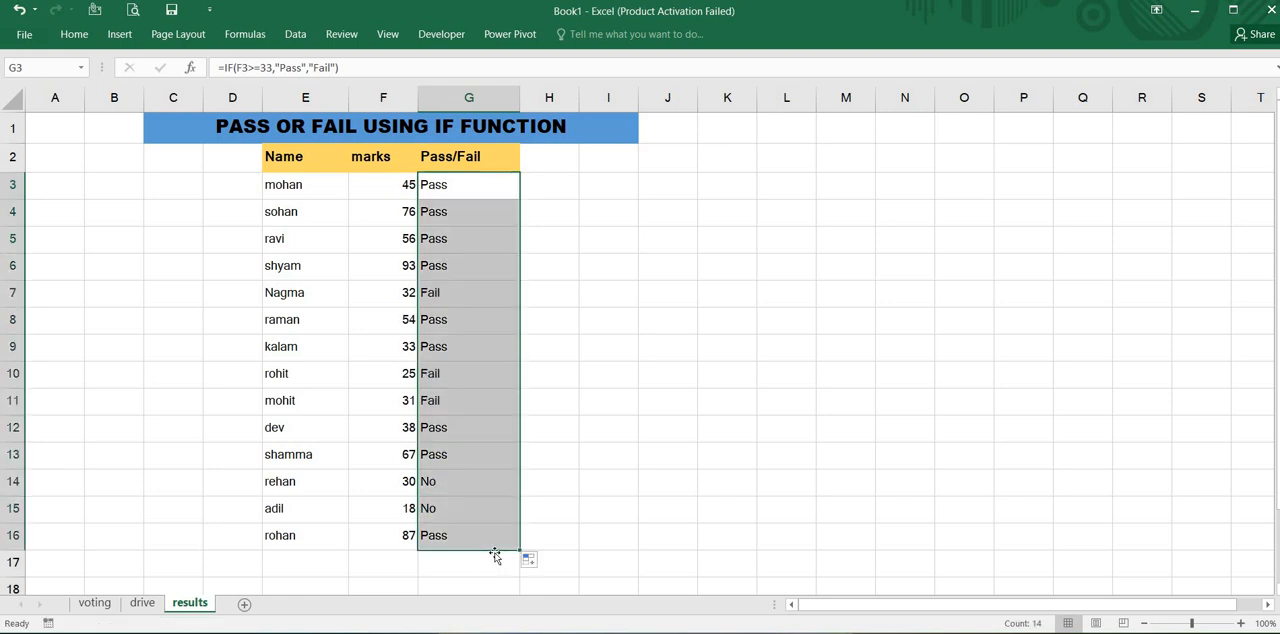
click(454, 391)
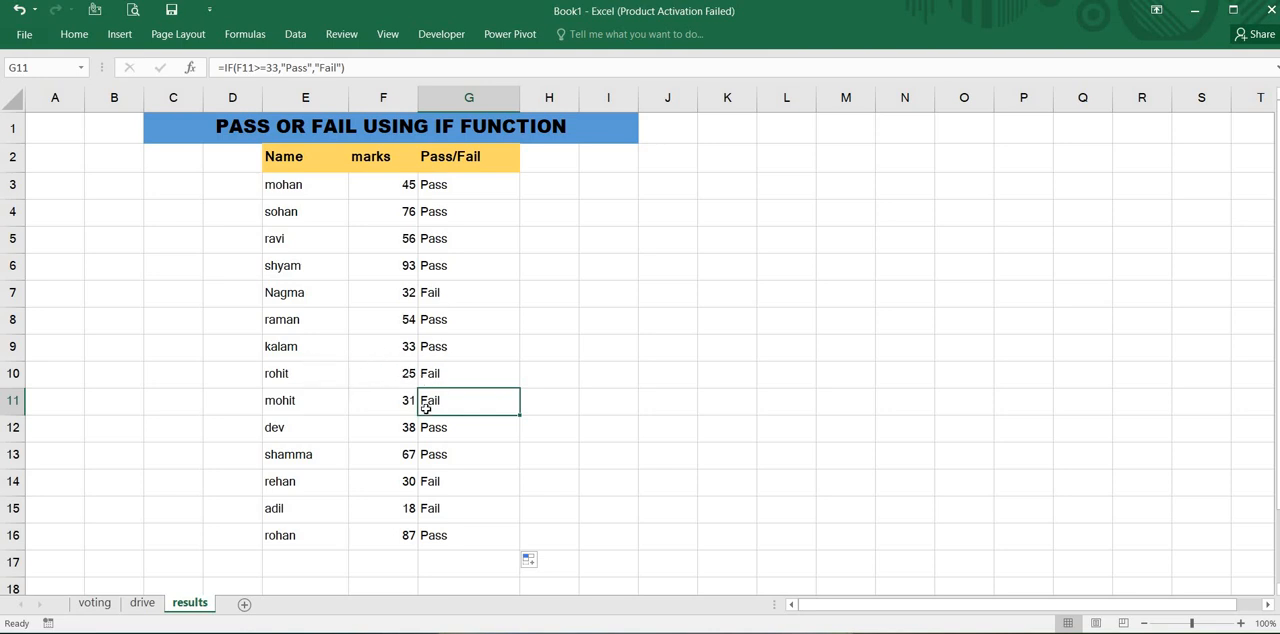
key(Up)
key(Up)
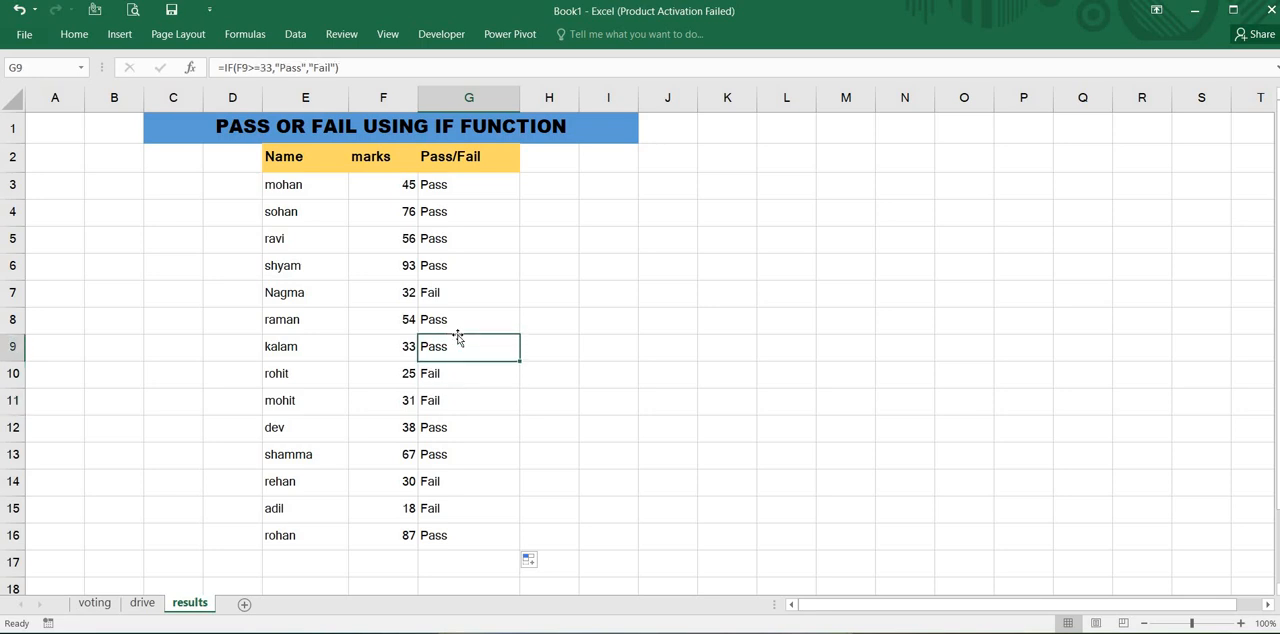